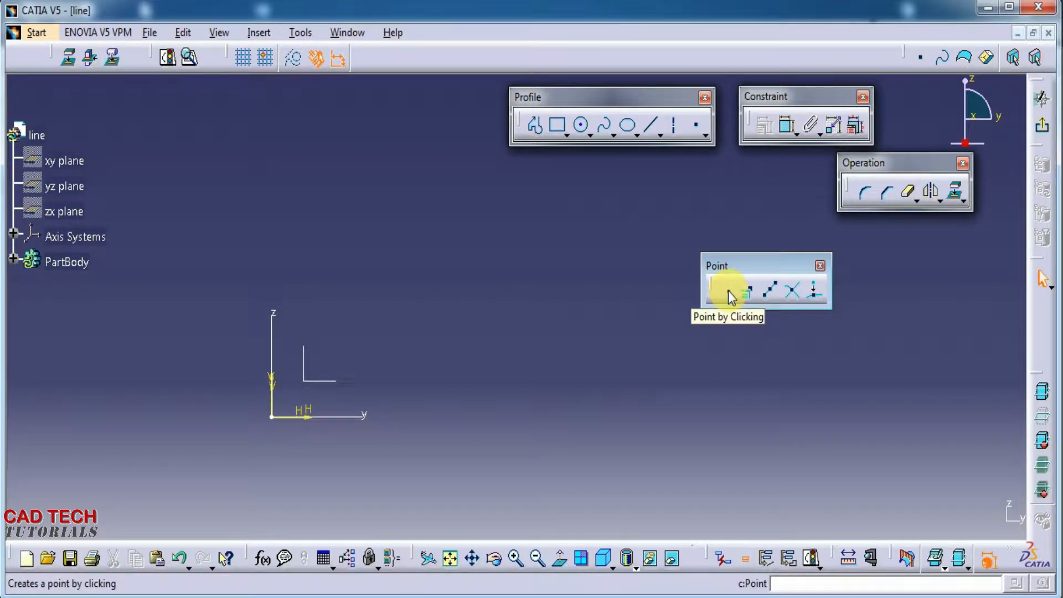
Place several free points at scattered locations above and to the right of the sketch origin
left_click(728, 290)
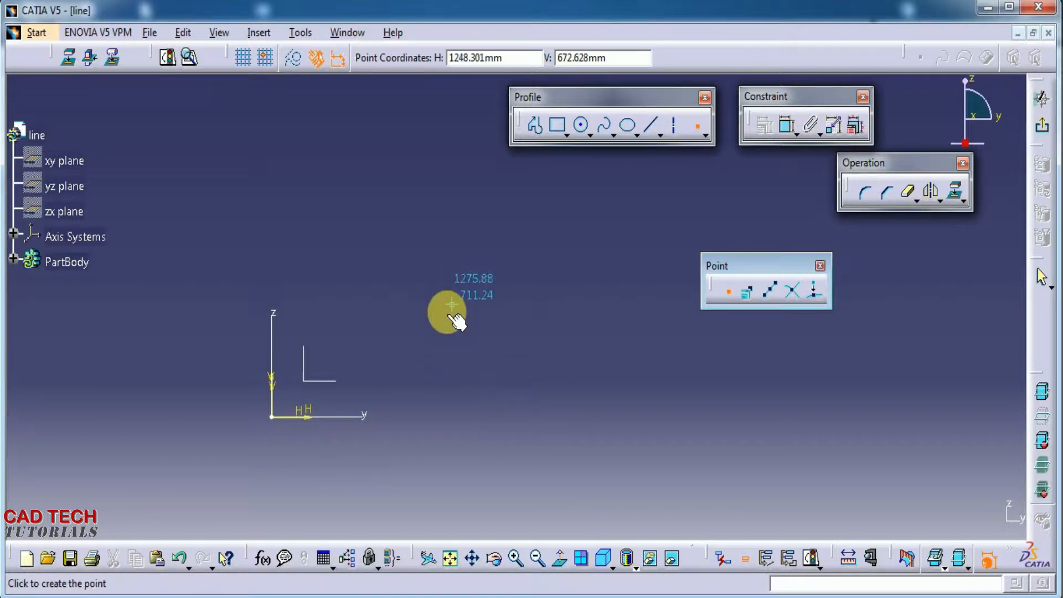
left_click(383, 308)
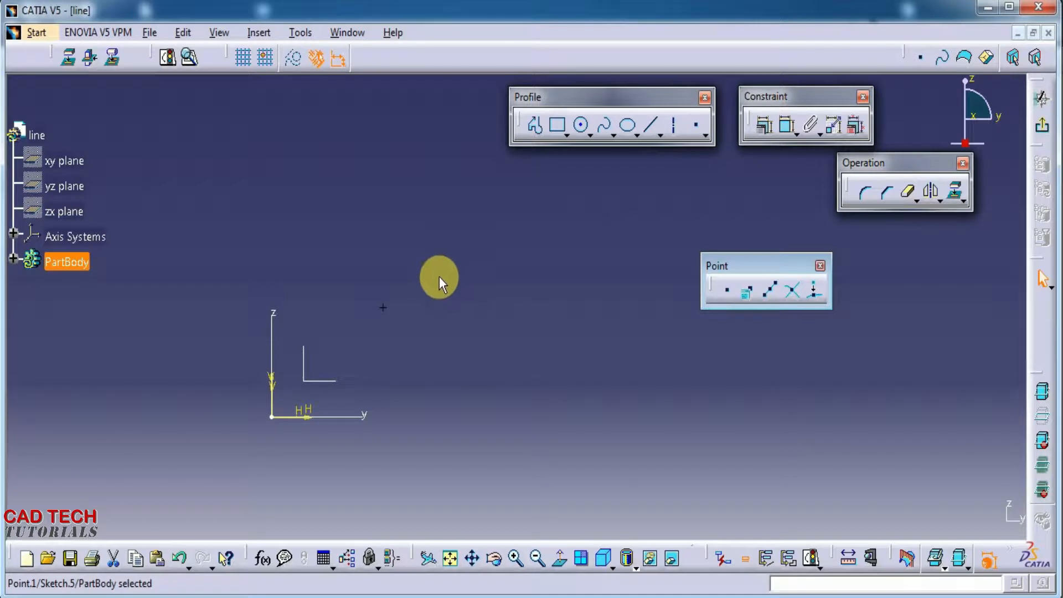
left_click(439, 276)
left_click(722, 293)
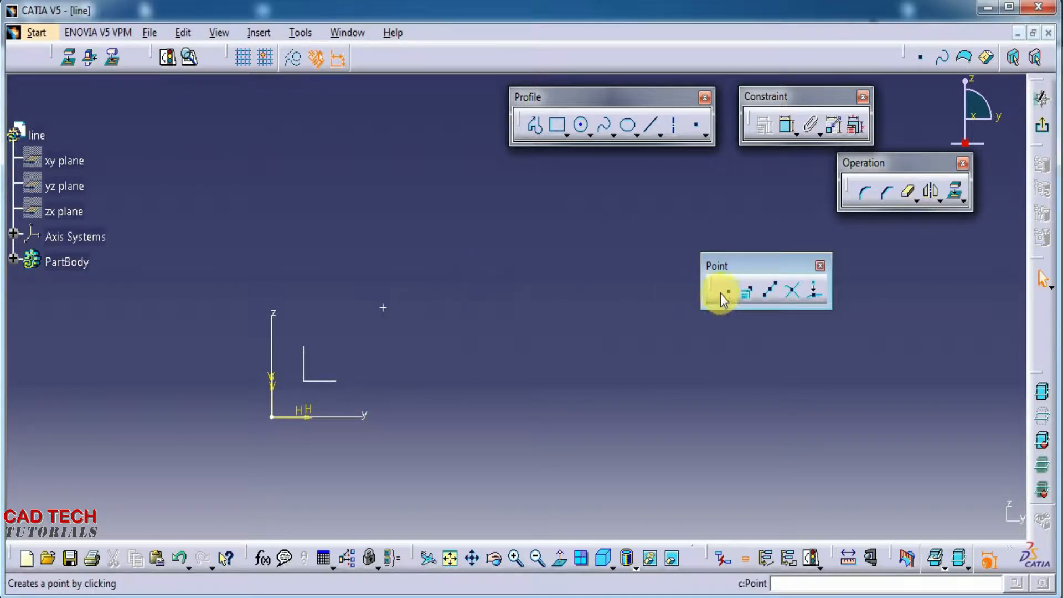
left_click(454, 254)
left_click(555, 337)
left_click(471, 434)
left_click(479, 337)
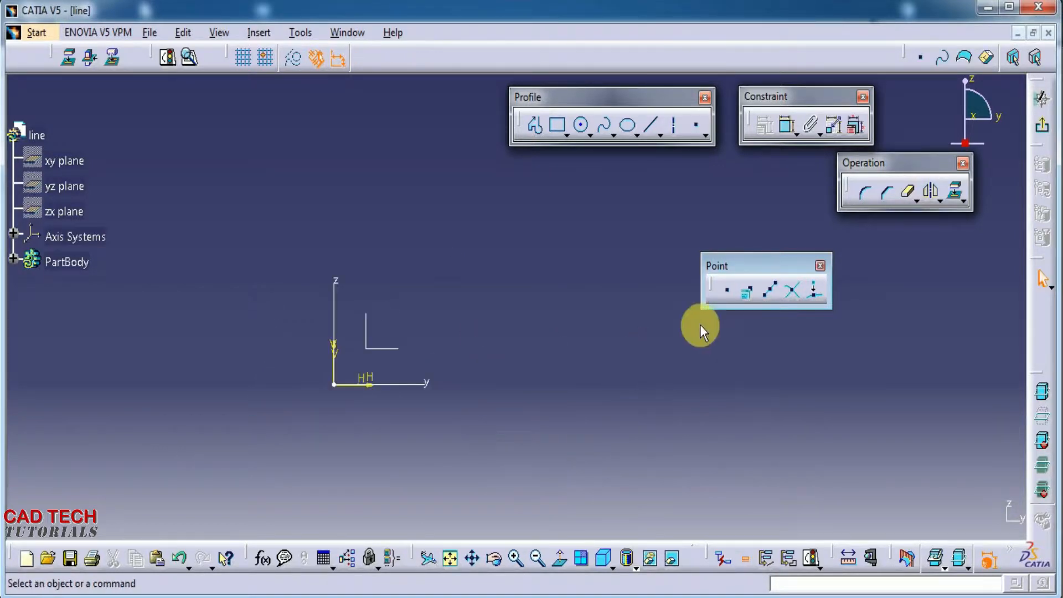
Place a single free point above and to the left of the sketch origin
left_click(729, 289)
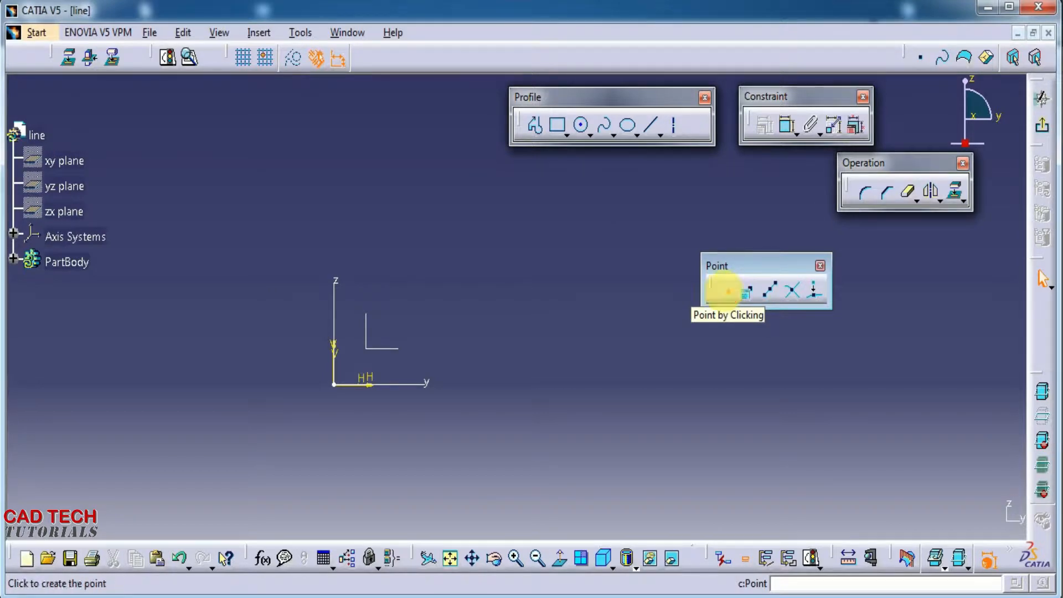
left_click(252, 289)
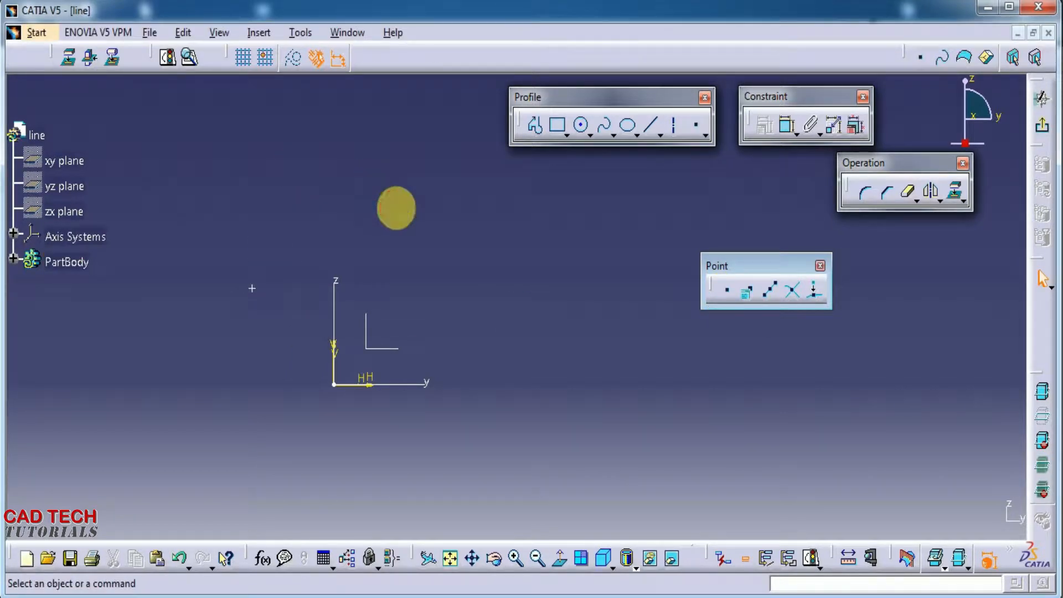
Create a point using Cartesian coordinates H 250 mm and V 320 mm
left_click(747, 294)
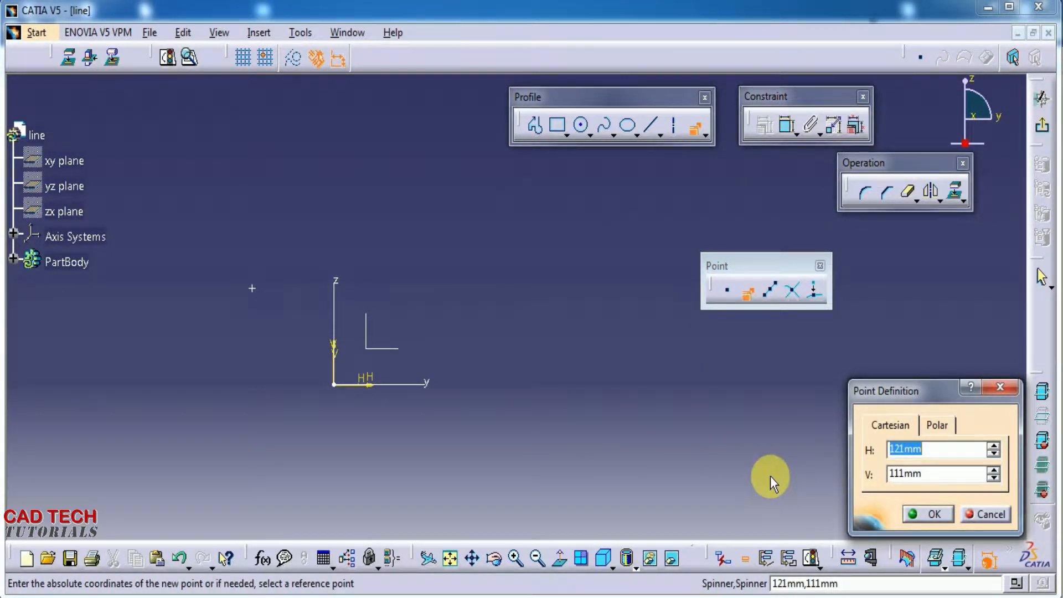
type("250")
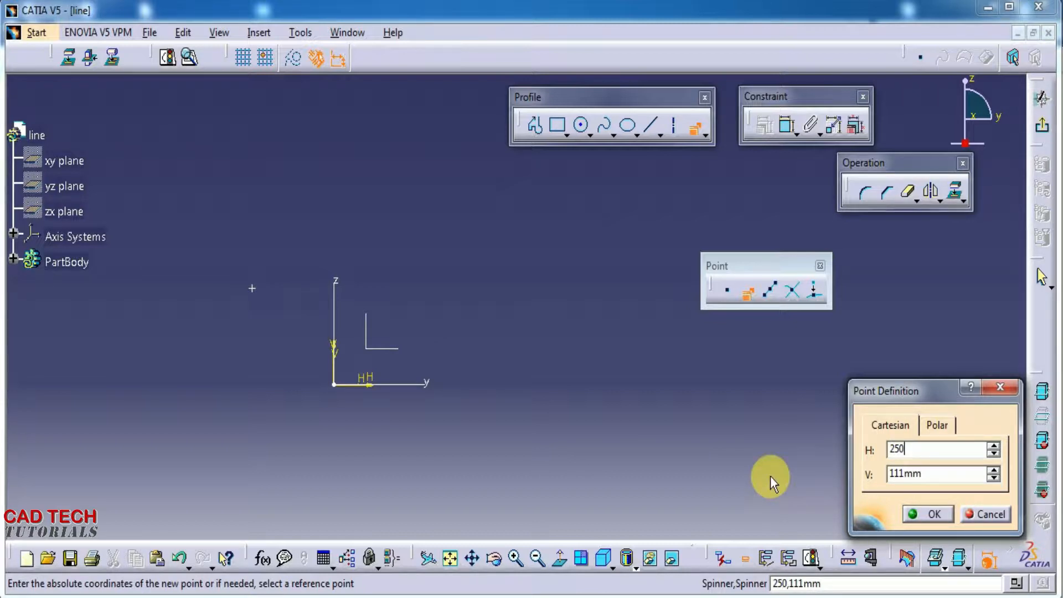
key("Tab")
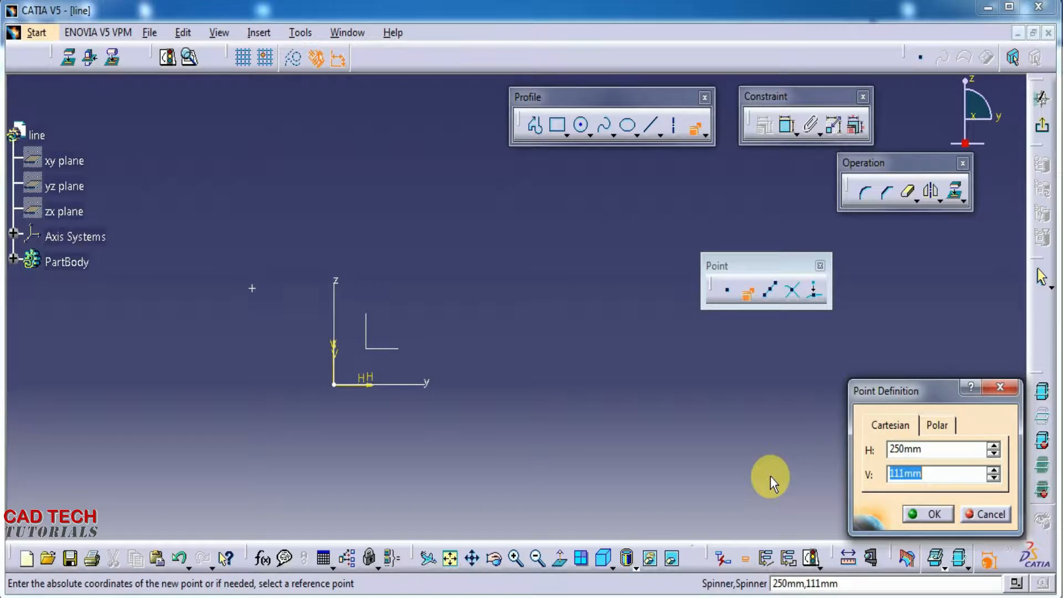
type("320")
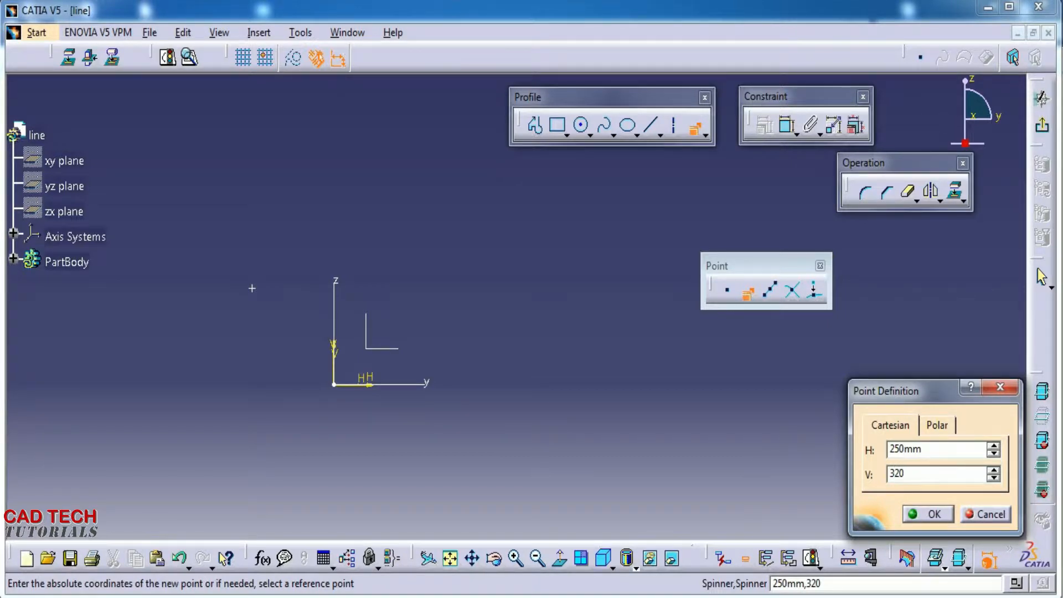
key("Return")
mouse_move(327, 438)
middle_mouse_down("ctrl")
mouse_move(329, 354)
mouse_move(509, 350)
middle_mouse_up("ctrl")
middle_click_drag(452, 423, 451, 352, "ctrl")
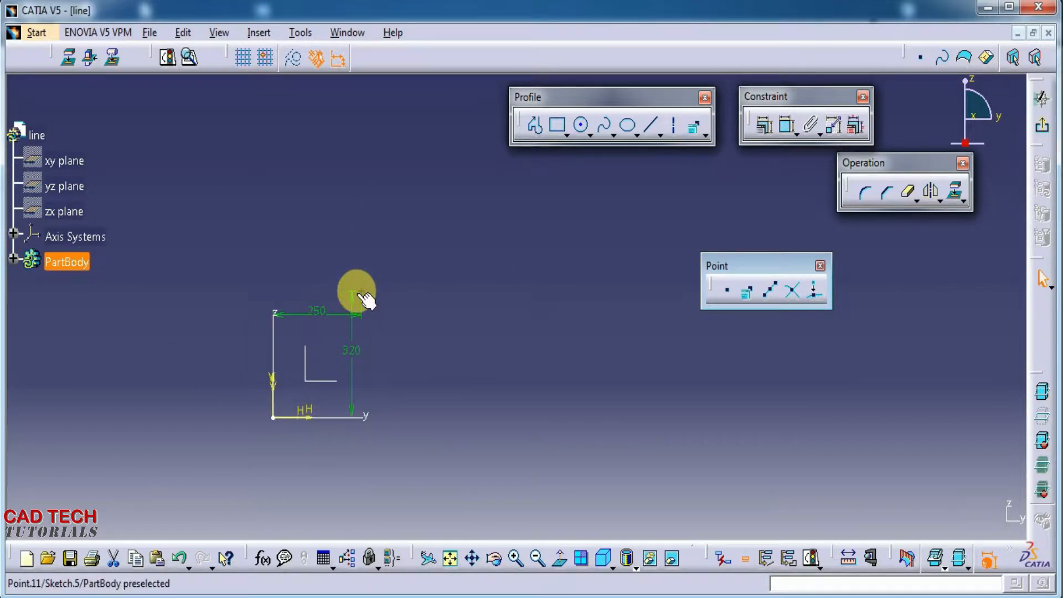
left_click_drag(356, 346, 357, 333)
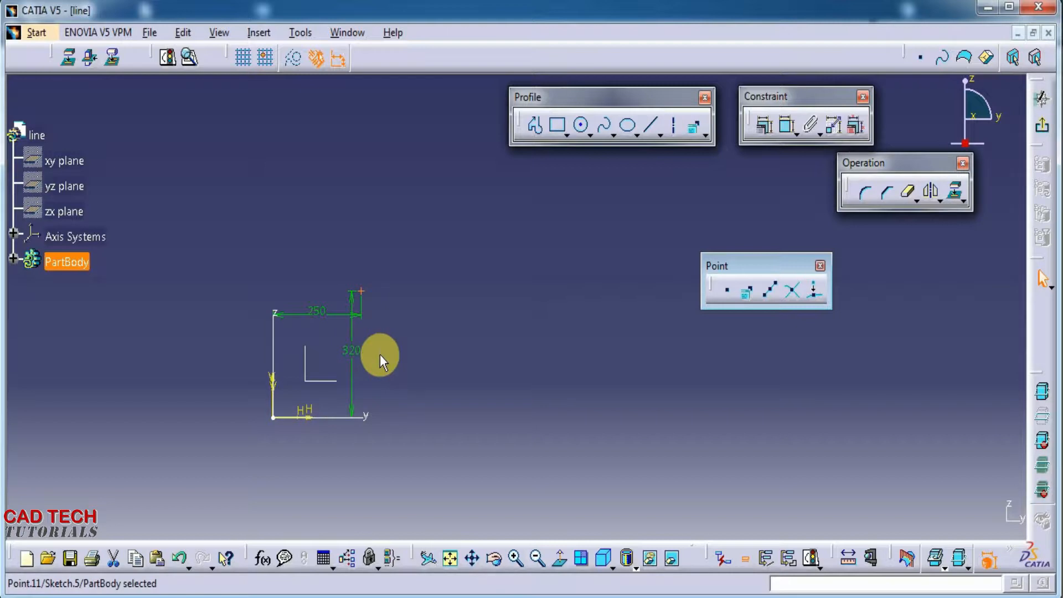
Draw a horizontal line about 1229 mm long to the right of the sketch axes
middle_click_drag(449, 367, 403, 386)
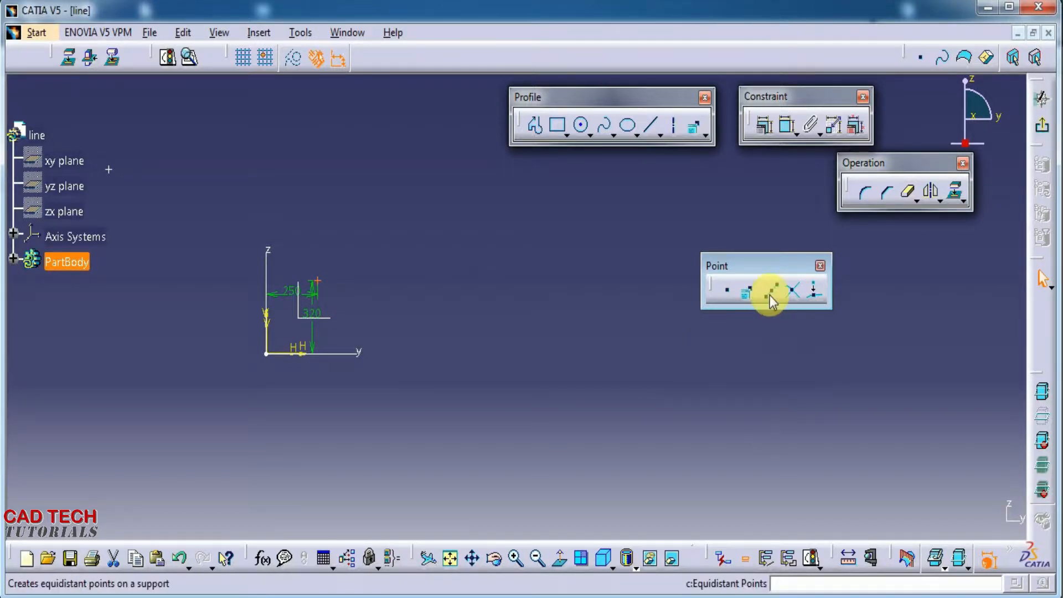
middle_click_drag(698, 378, 586, 417)
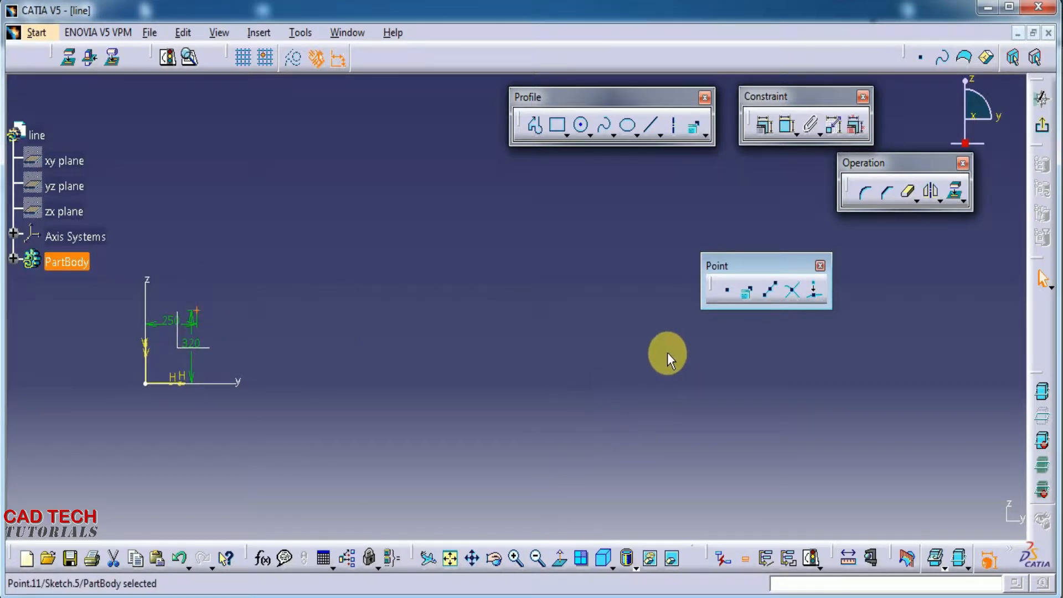
left_click(650, 125)
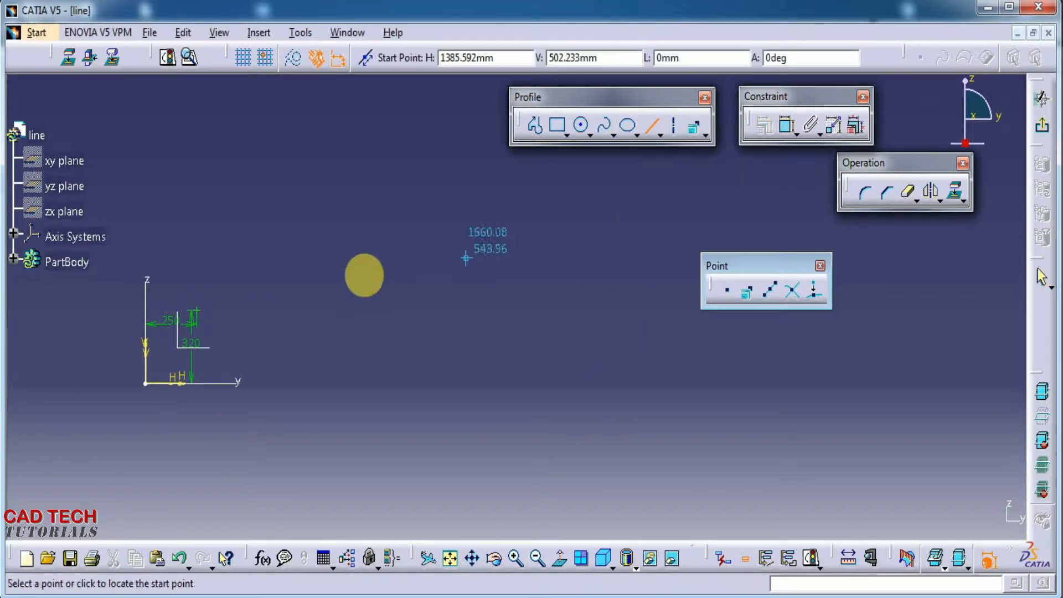
left_click(328, 283)
left_click(583, 283)
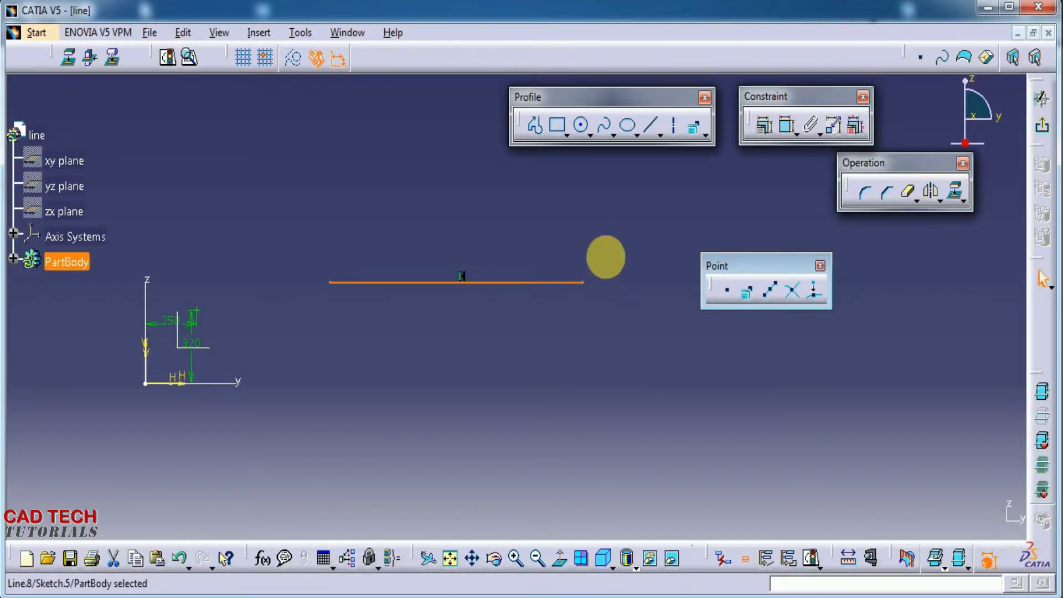
Draw a circle with a radius of about 300 mm below the horizontal line
left_click(581, 126)
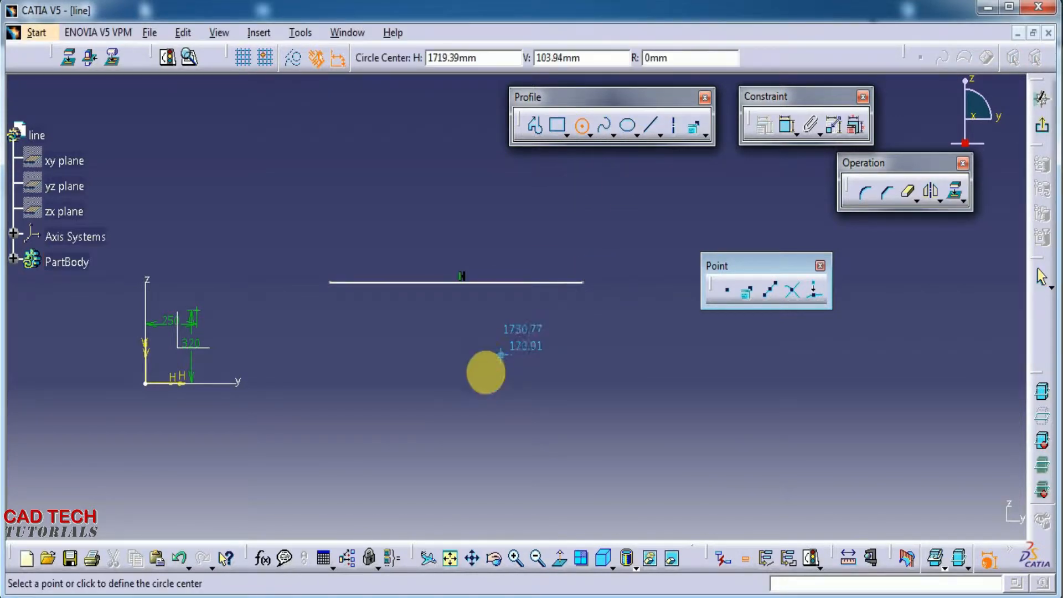
left_click(440, 444)
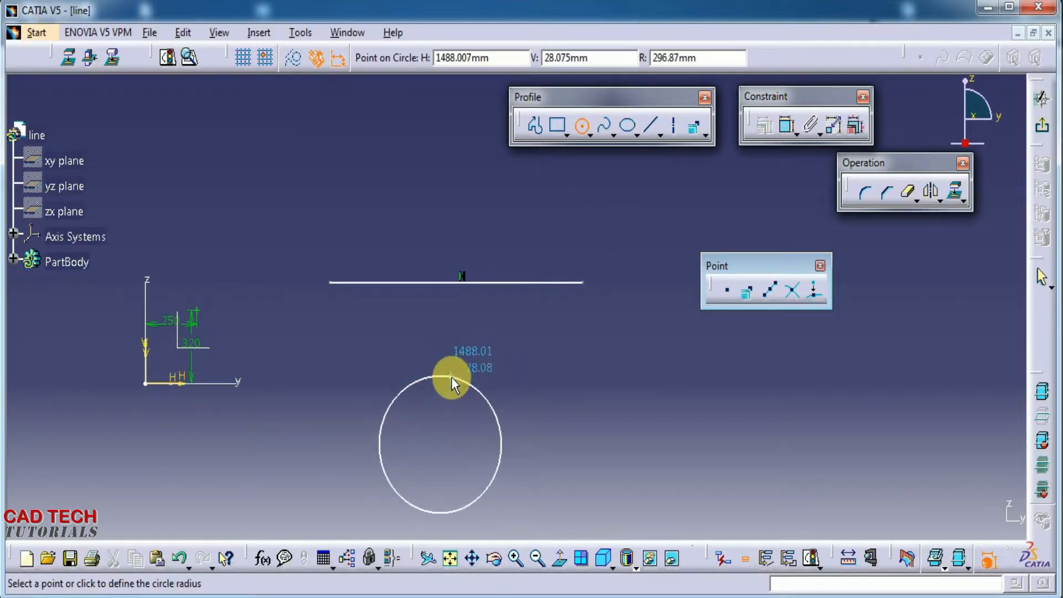
left_click(450, 376)
Draw a centre-defined arc with a radius of about 352 mm, opening downward, to the right of the circle
middle_click_drag(538, 376, 354, 321)
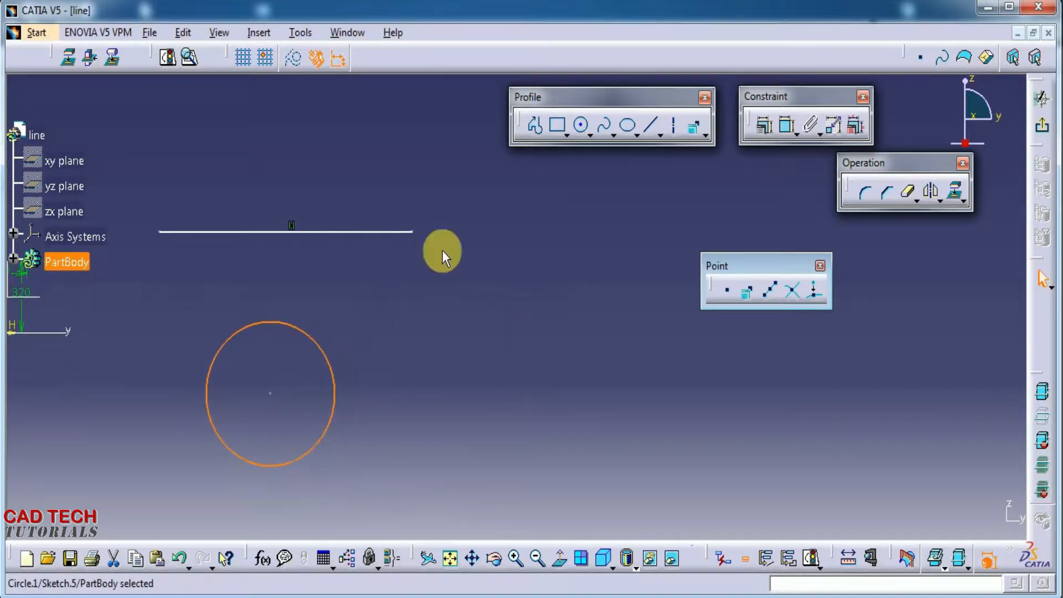
left_click(589, 136)
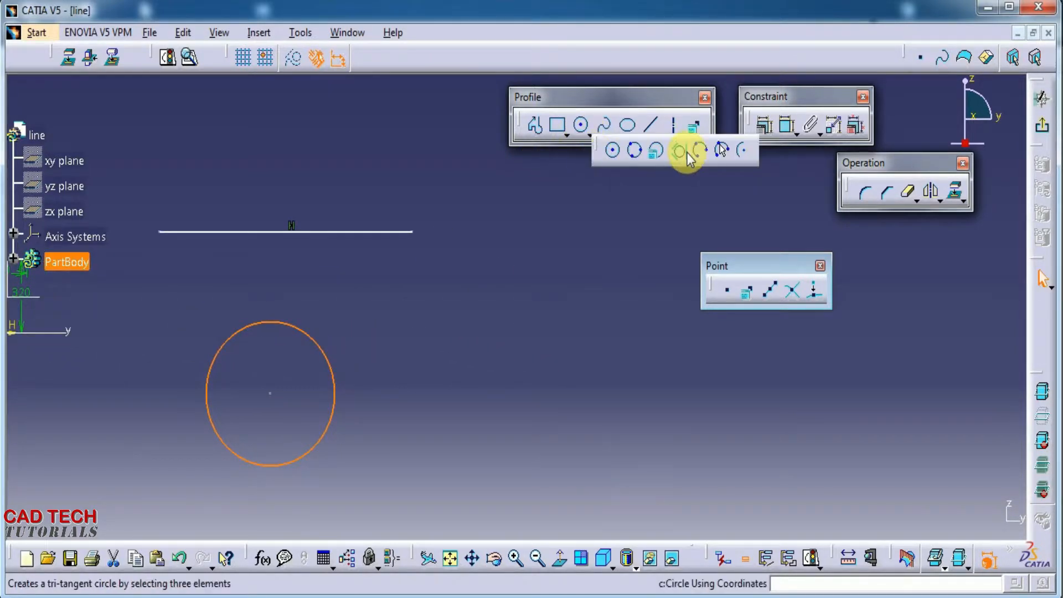
left_click(740, 154)
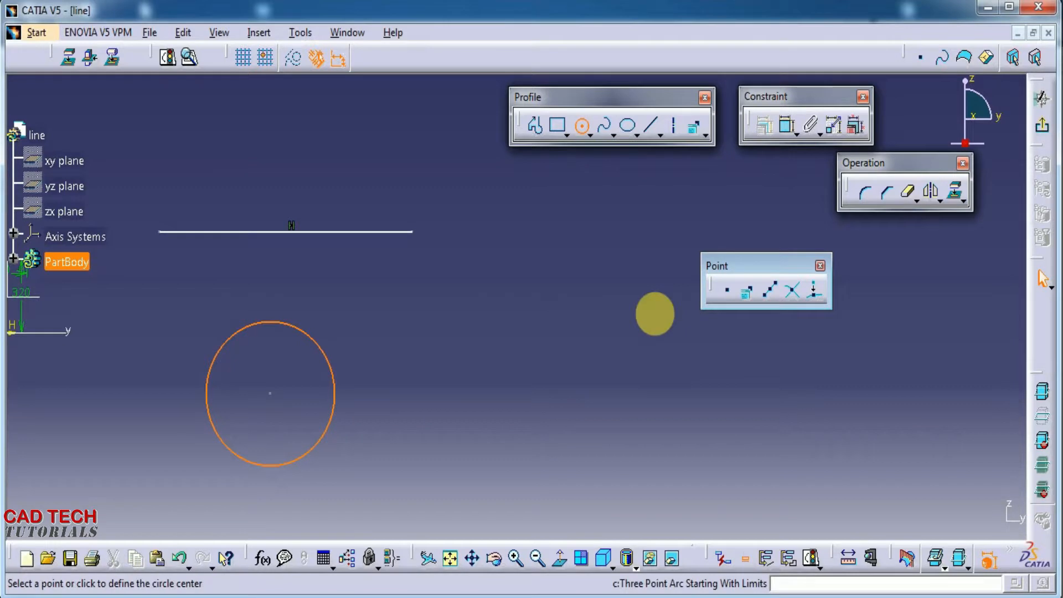
left_click(544, 399)
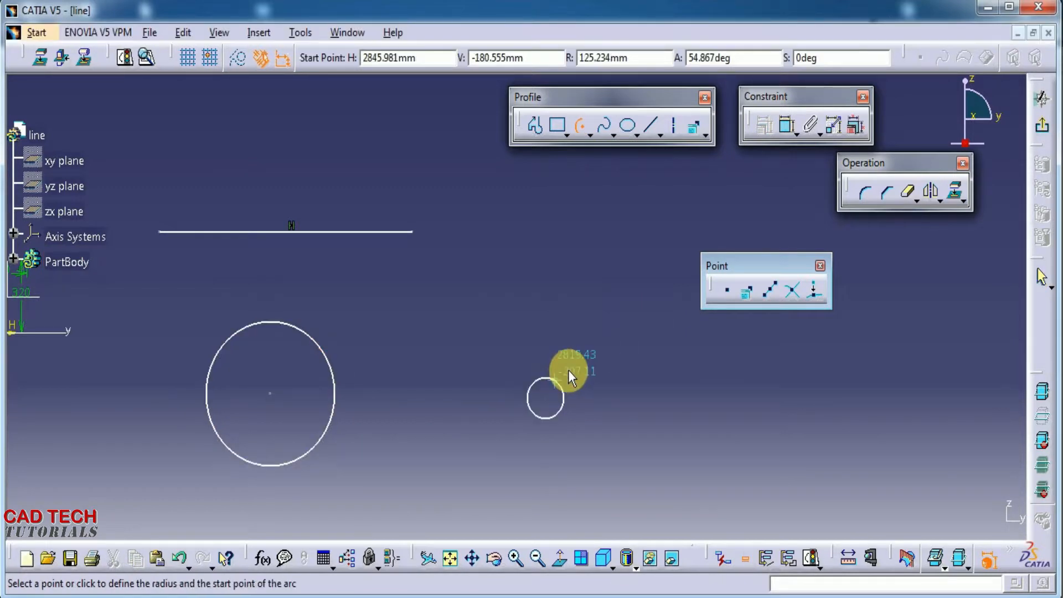
left_click(611, 363)
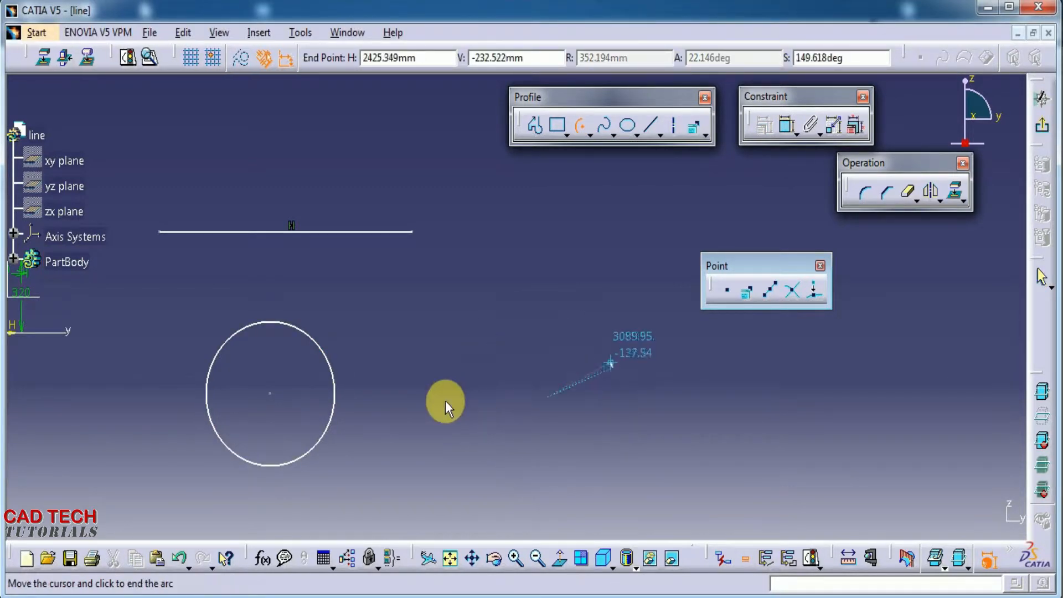
left_click(440, 367)
Create 20 equidistant points along the horizontal line
middle_click_drag(595, 380, 678, 407)
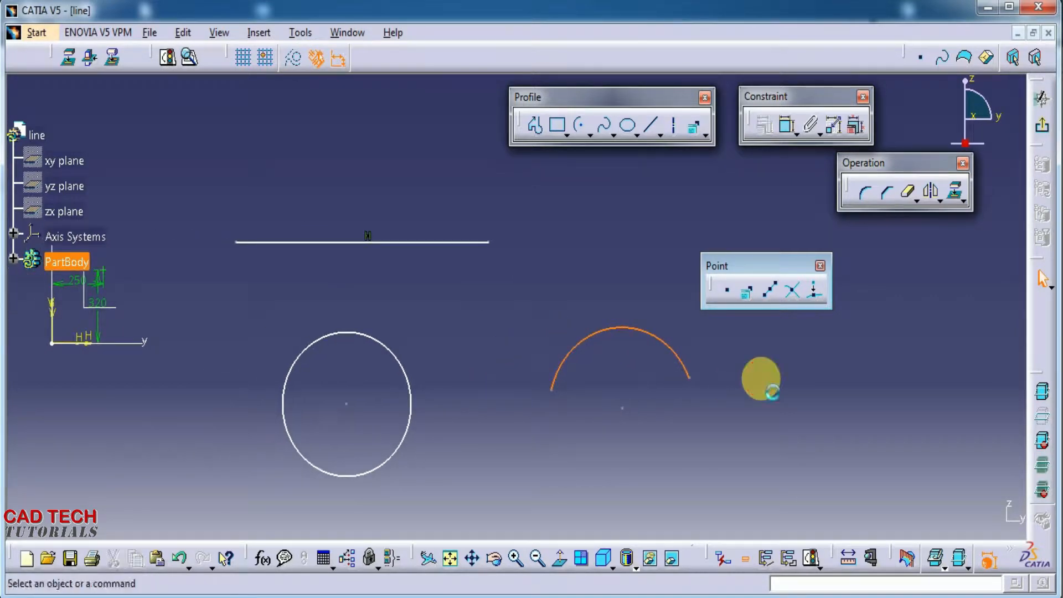
left_click(768, 290)
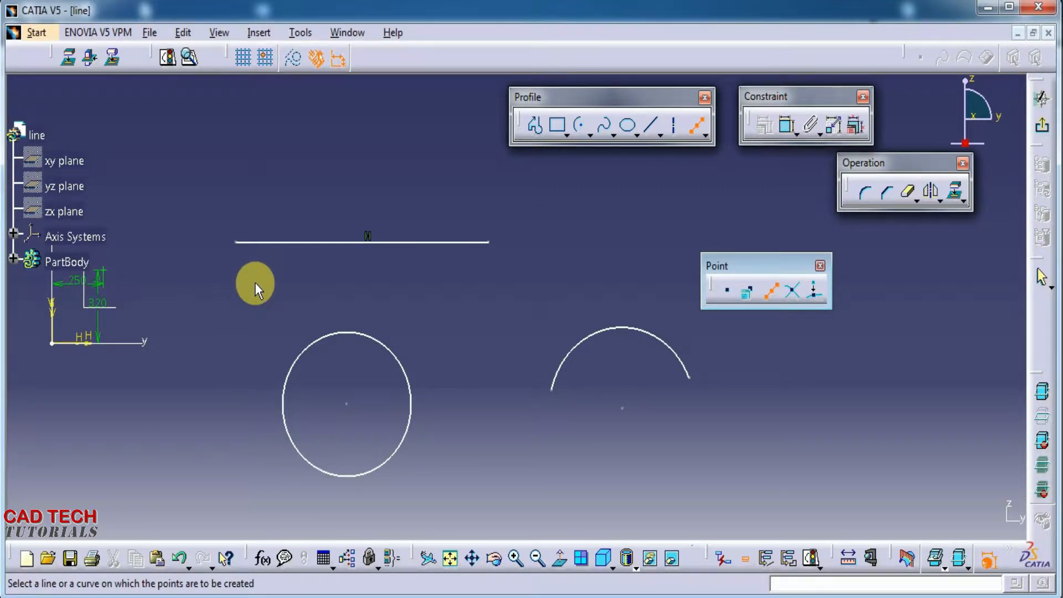
left_click(258, 246)
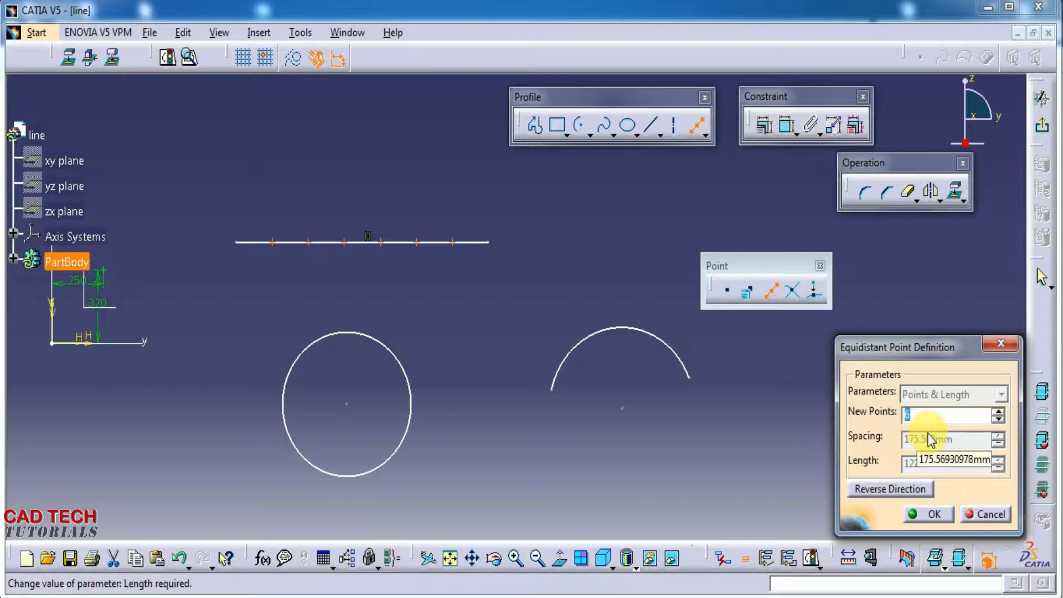
type("20")
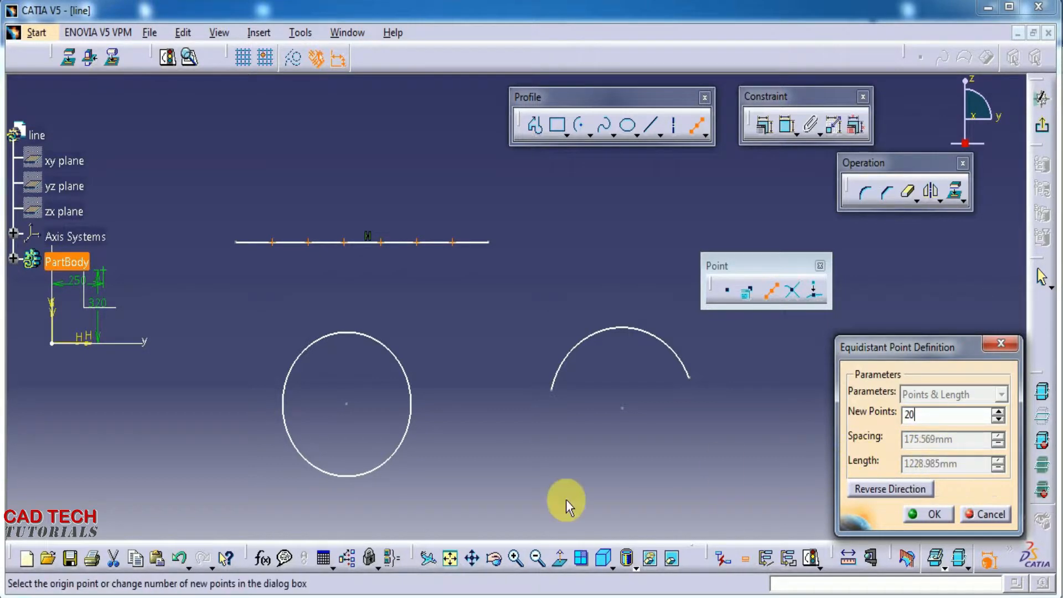
left_click(623, 428)
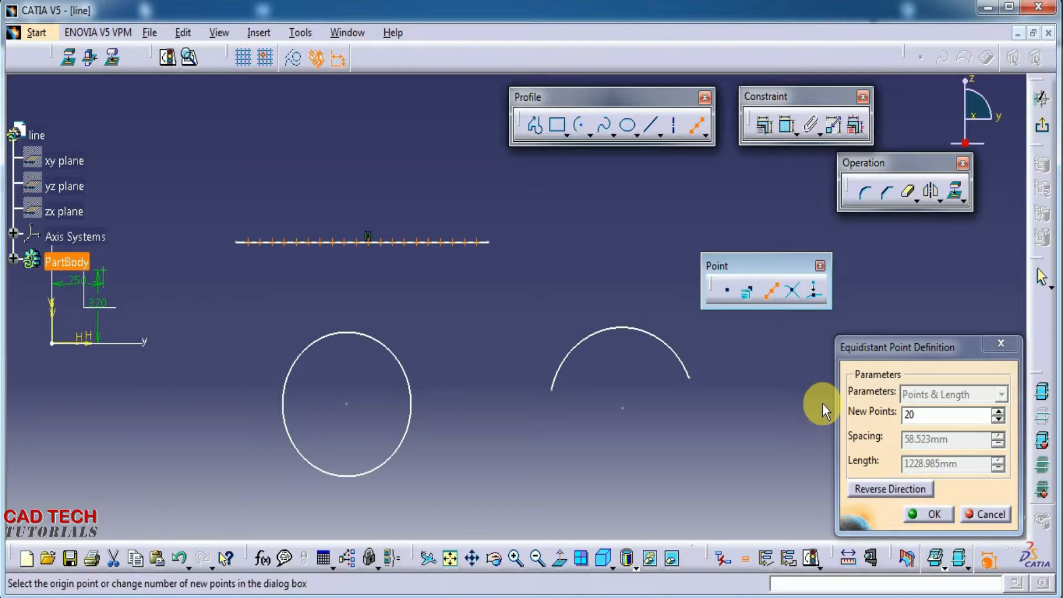
left_click(934, 512)
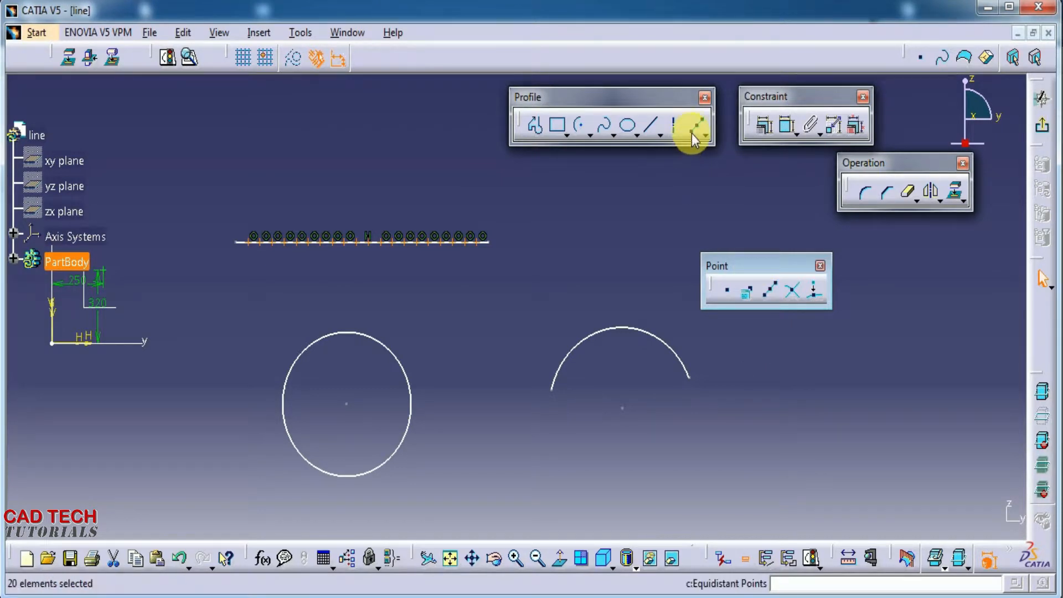
Create 10 equidistant points around the circle, reversing the direction
left_click(768, 288)
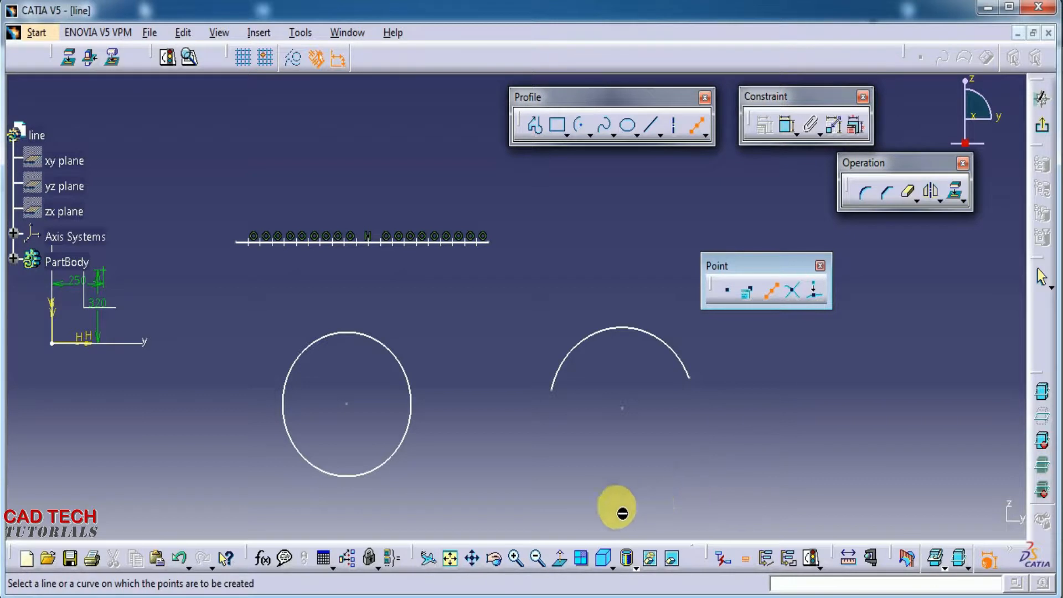
left_click(404, 376)
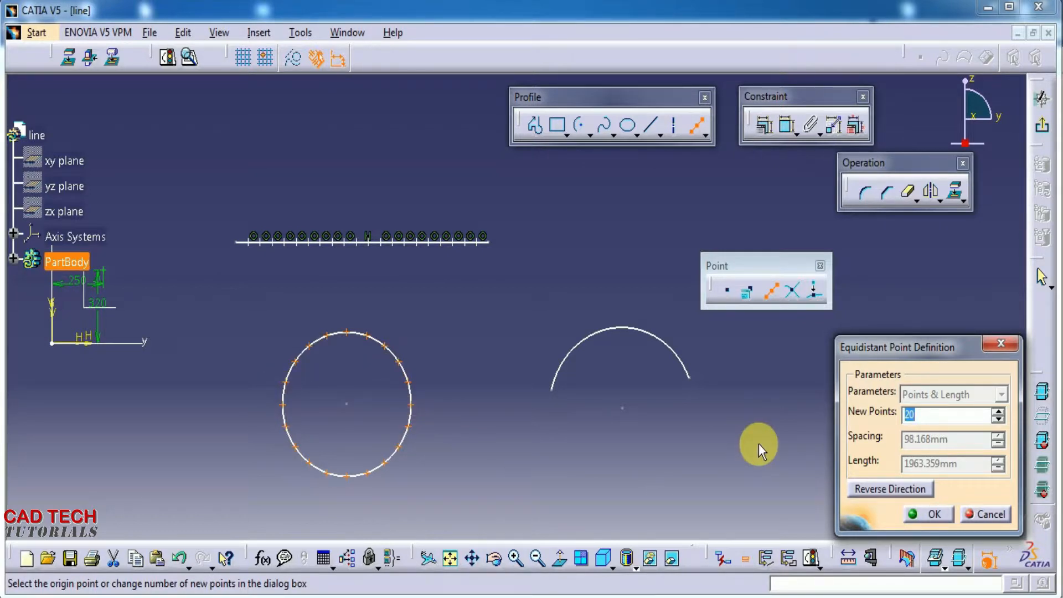
type("10")
left_click(902, 492)
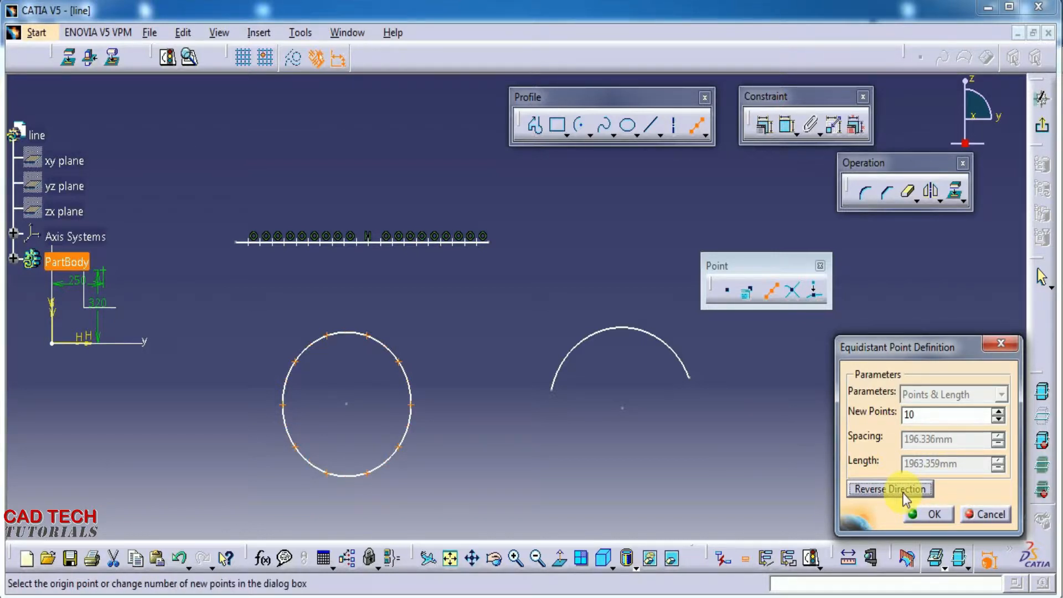
left_click(934, 516)
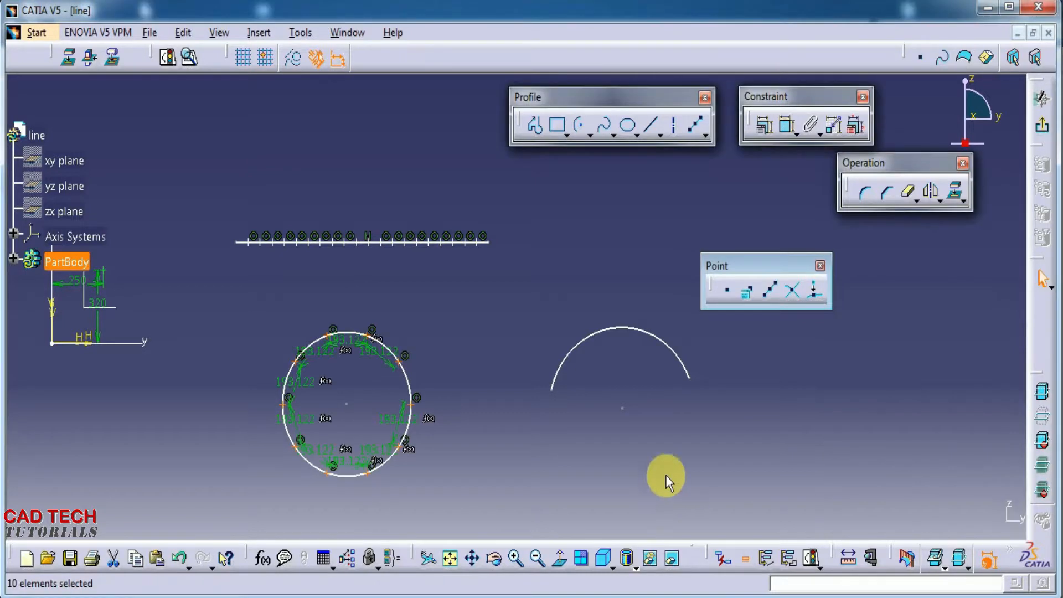
Start equidistant points on the arc to the right of the circle and set the number of new points to 30
mouse_move(394, 487)
middle_mouse_down()
mouse_move(376, 398)
mouse_move(400, 476)
mouse_move(422, 422)
mouse_move(371, 391)
middle_mouse_up()
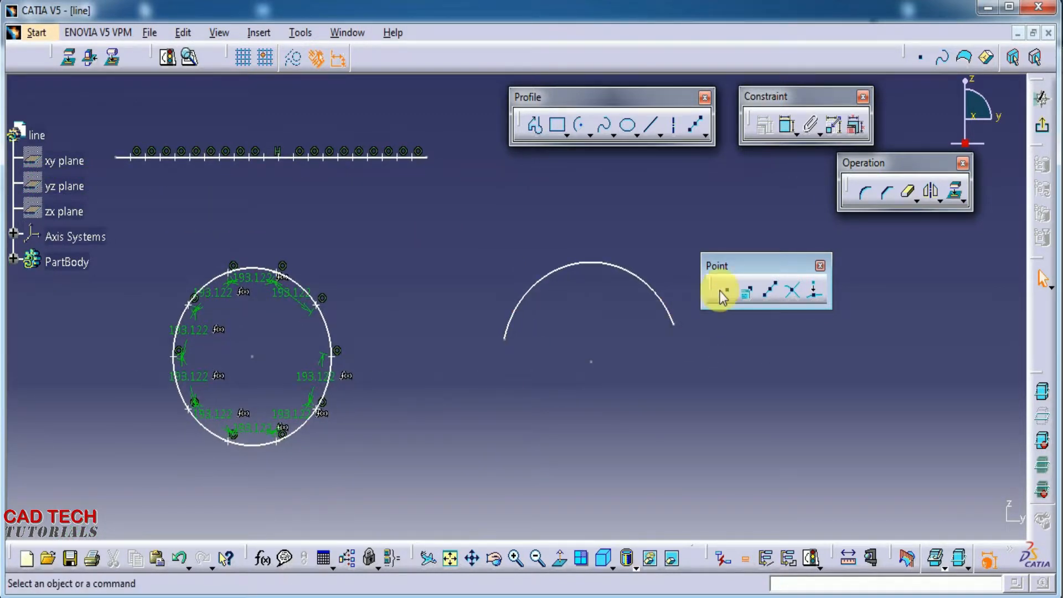
left_click(767, 289)
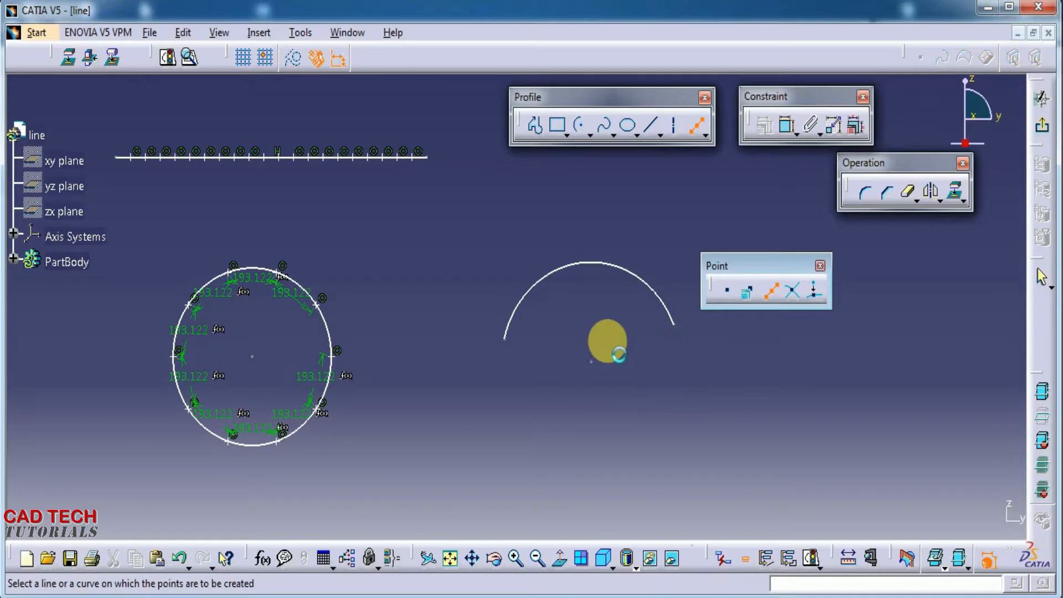
left_click(522, 300)
middle_click_drag(577, 357, 506, 370)
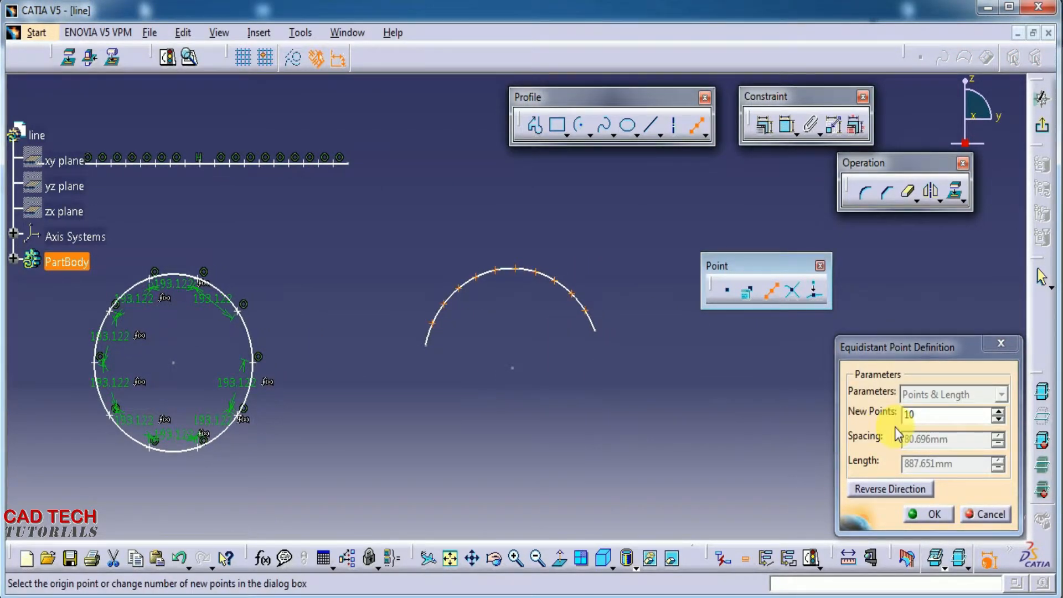
left_click(872, 437)
type("30")
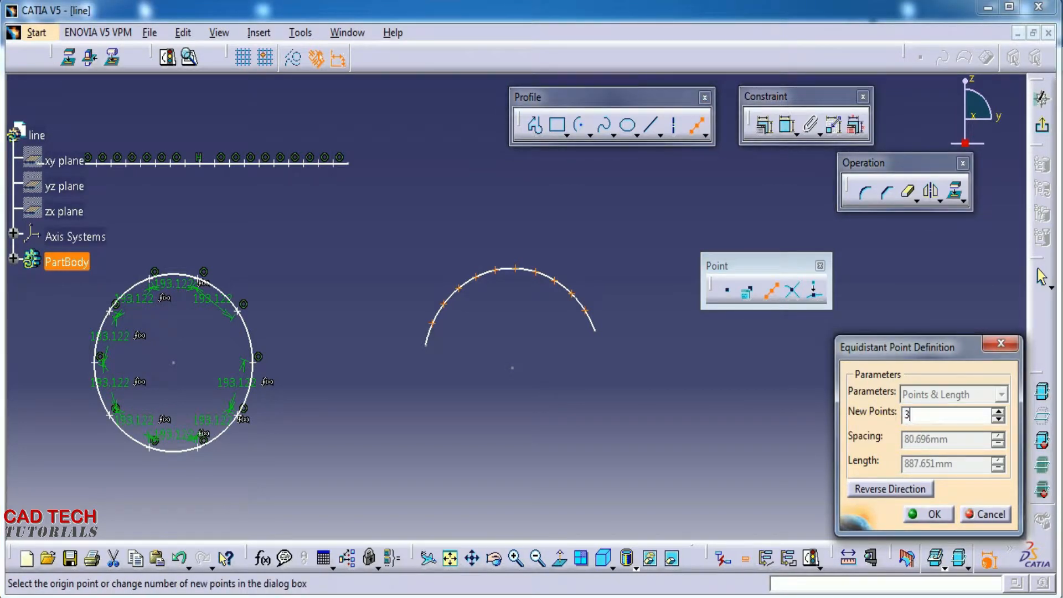
left_click(755, 454)
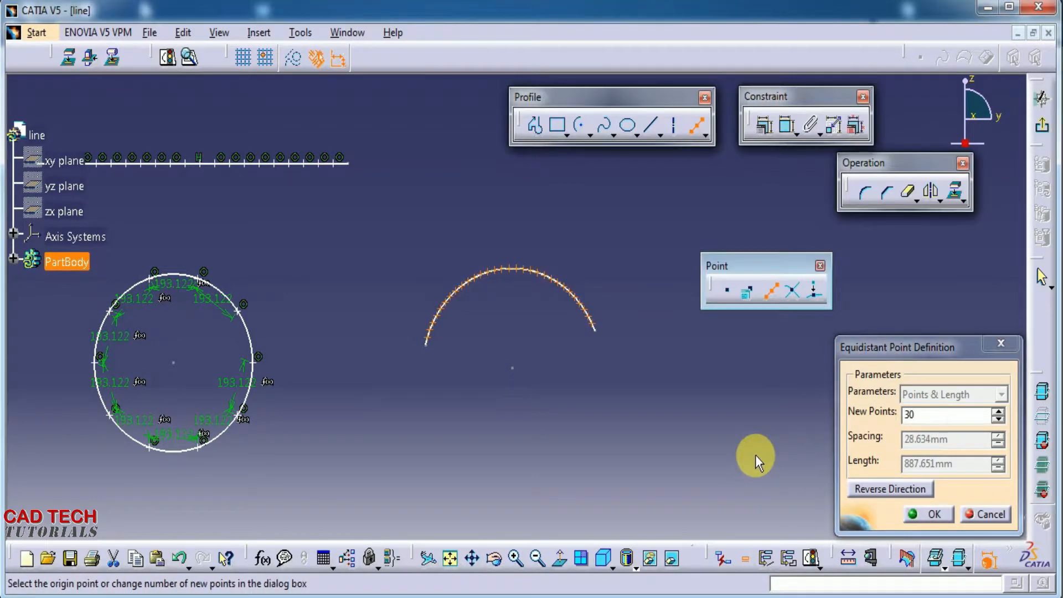
left_click(923, 414)
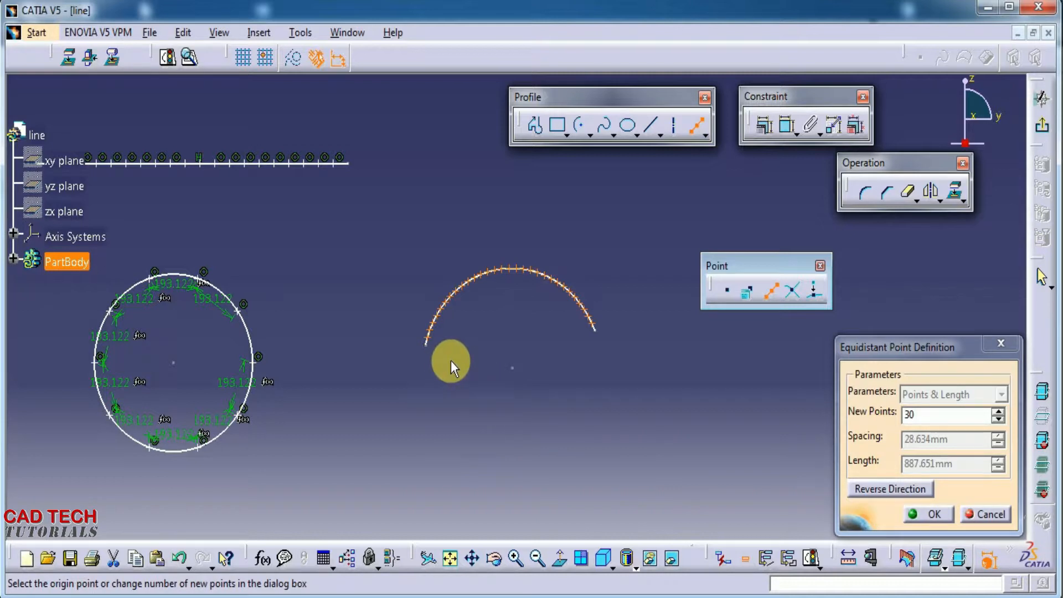
middle_click_drag(445, 415, 472, 437)
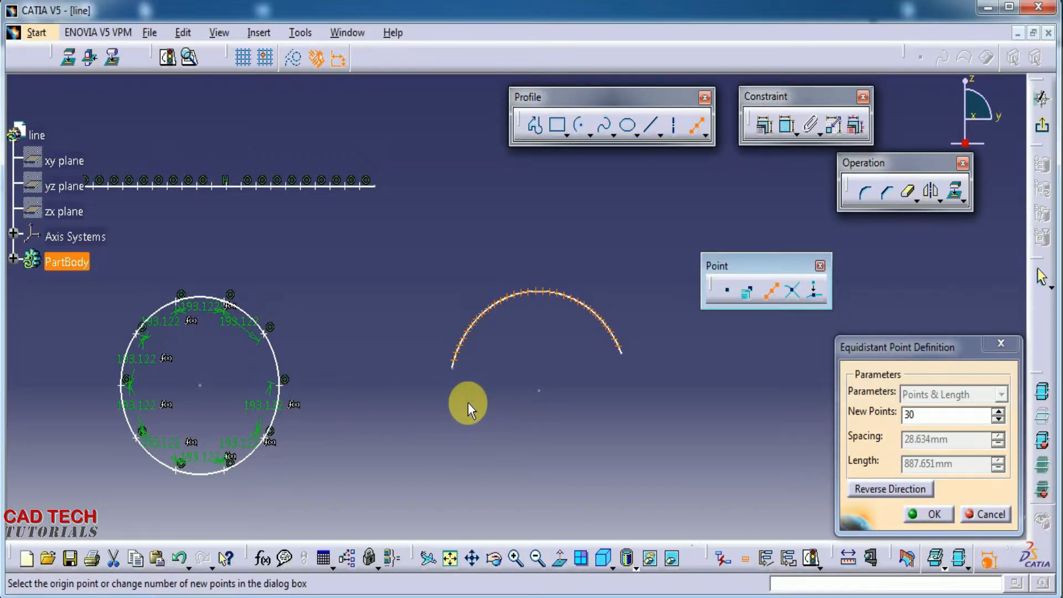
Reverse the direction of the 30 equidistant points so they follow the arc's open side, and create them
left_click(868, 489)
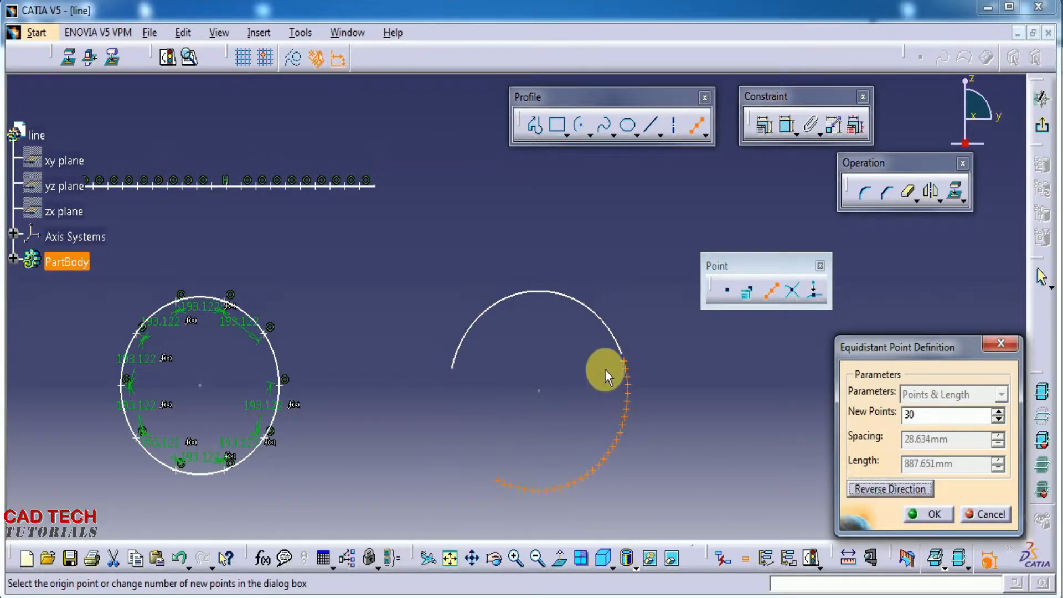
middle_click_drag(686, 419, 688, 477)
left_click(685, 420)
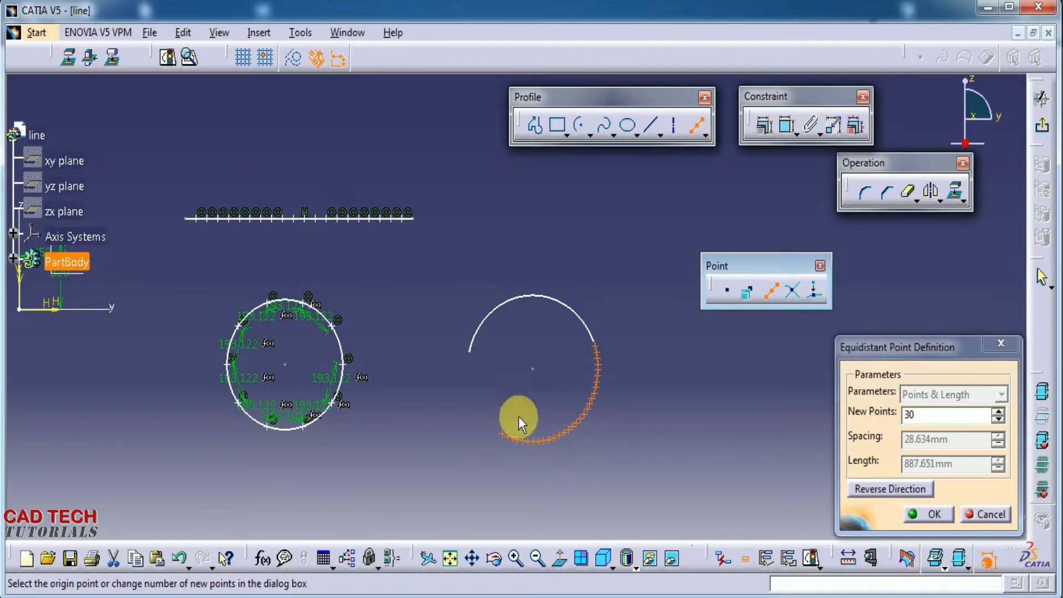
left_click(665, 375)
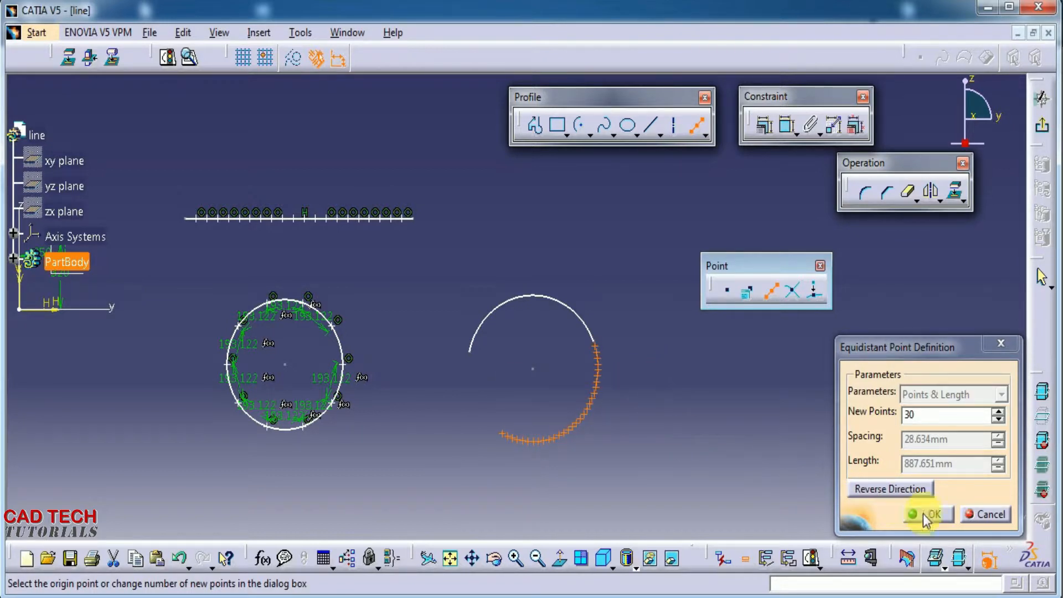
left_click(938, 517)
Draw a larger centre-defined arc with a radius of about 741 mm, opening downward, to the right of the first arc
middle_click_drag(589, 406, 386, 422)
left_click(573, 374)
left_click(580, 125)
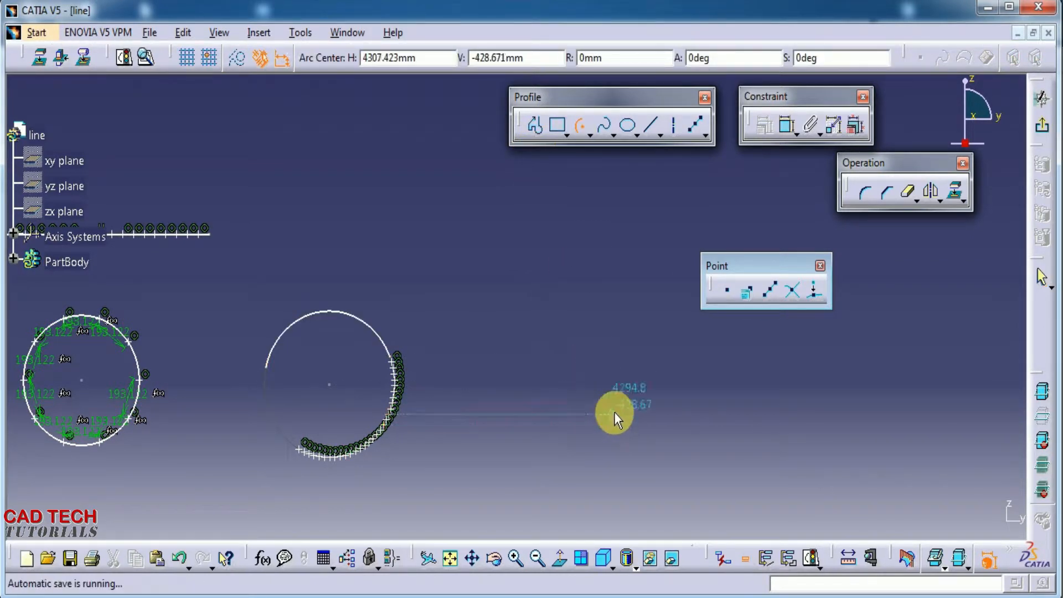
left_click(613, 412)
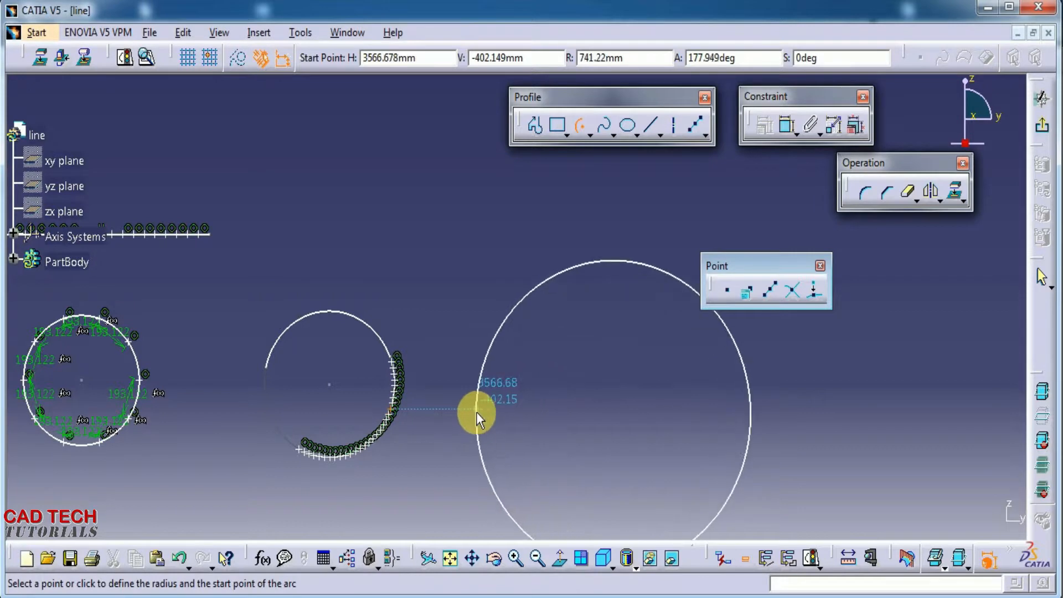
left_click(476, 412)
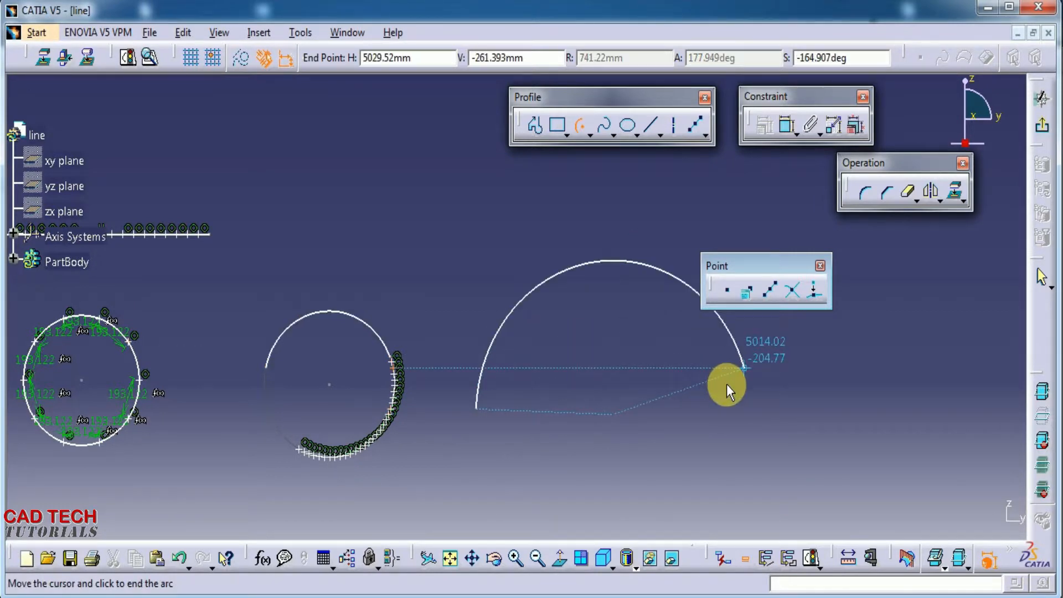
left_click(749, 414)
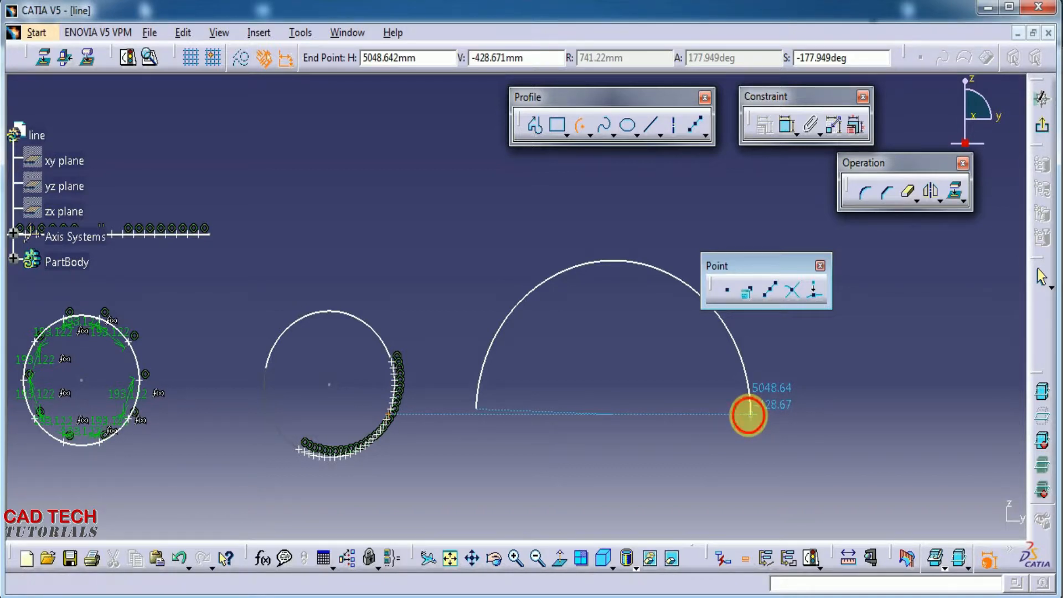
Create 30 equidistant points for the large arc, reversing the direction so they lie along its open lower half
middle_click_drag(605, 346, 512, 331)
left_click(767, 291)
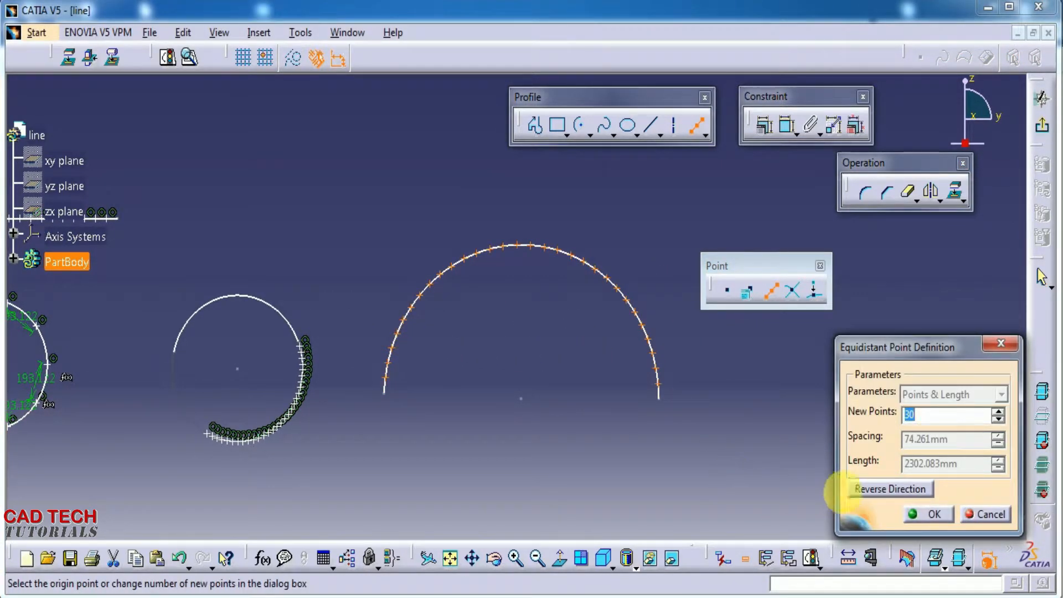
mouse_move(746, 462)
middle_mouse_down()
mouse_move(683, 392)
mouse_move(612, 356)
mouse_move(618, 379)
middle_mouse_up()
left_click(914, 516)
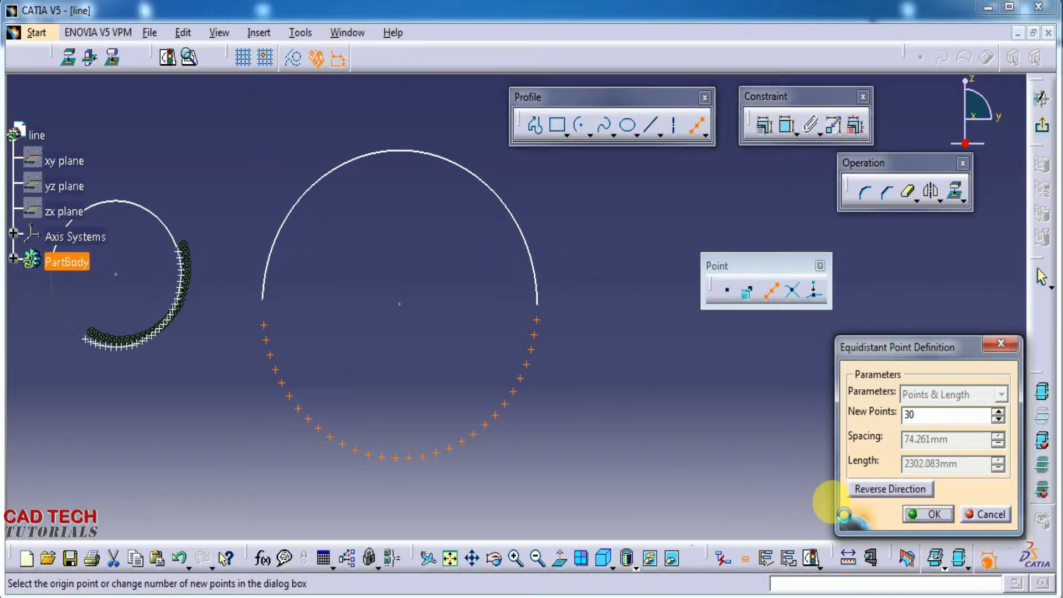
Start a spline at the large arc's left endpoint and pass it through the first 11 equidistant points, undoing any misplaced control point
mouse_move(577, 444)
middle_mouse_down()
mouse_move(607, 443)
mouse_move(625, 459)
mouse_move(593, 446)
mouse_move(667, 476)
mouse_move(674, 467)
middle_mouse_up()
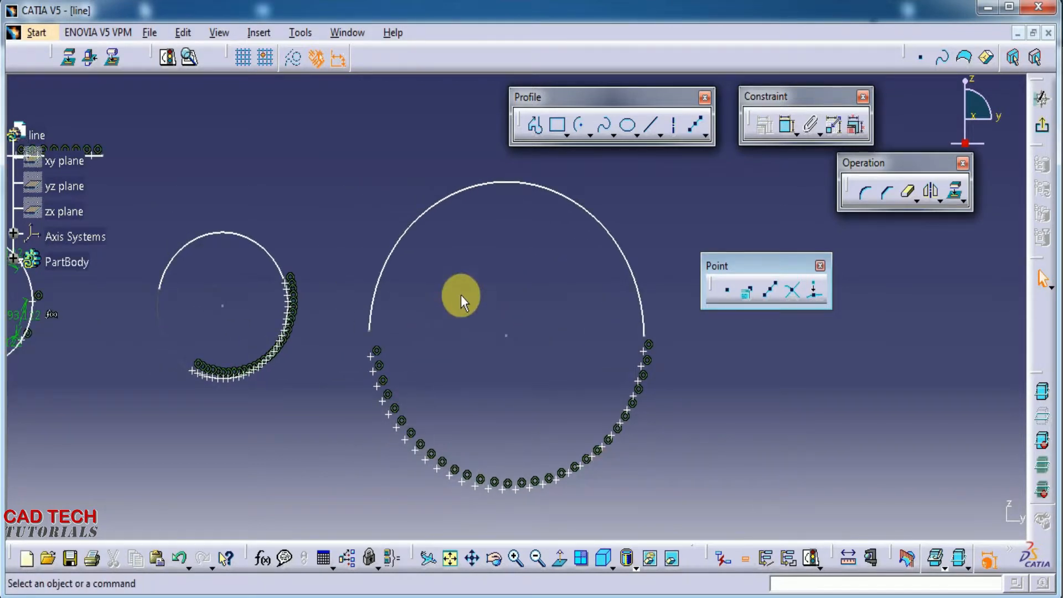
left_click(604, 125)
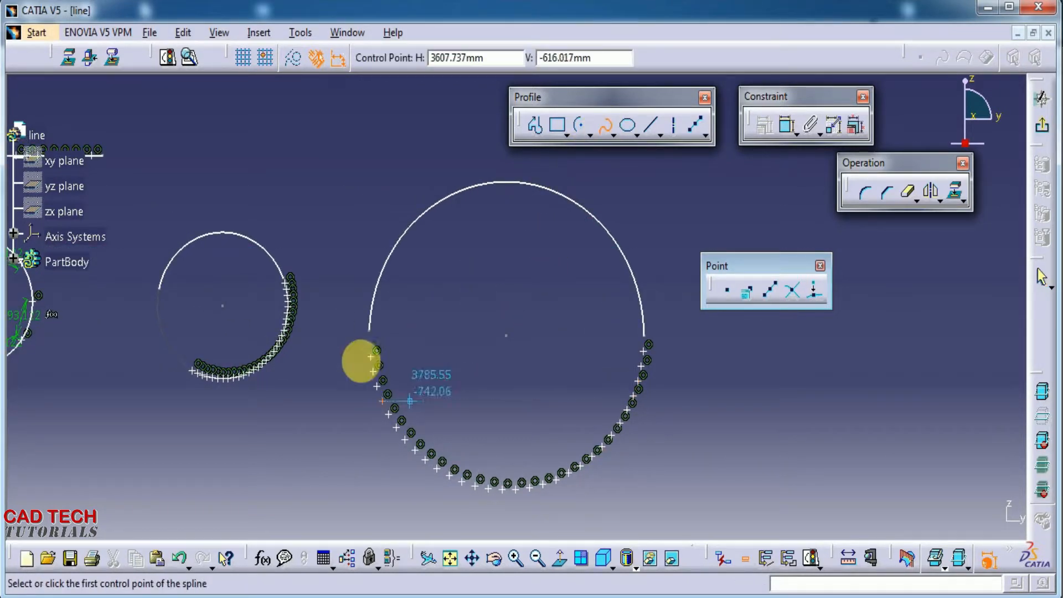
mouse_move(353, 454)
middle_mouse_down()
mouse_move(341, 356)
mouse_move(374, 345)
mouse_move(408, 268)
middle_mouse_up()
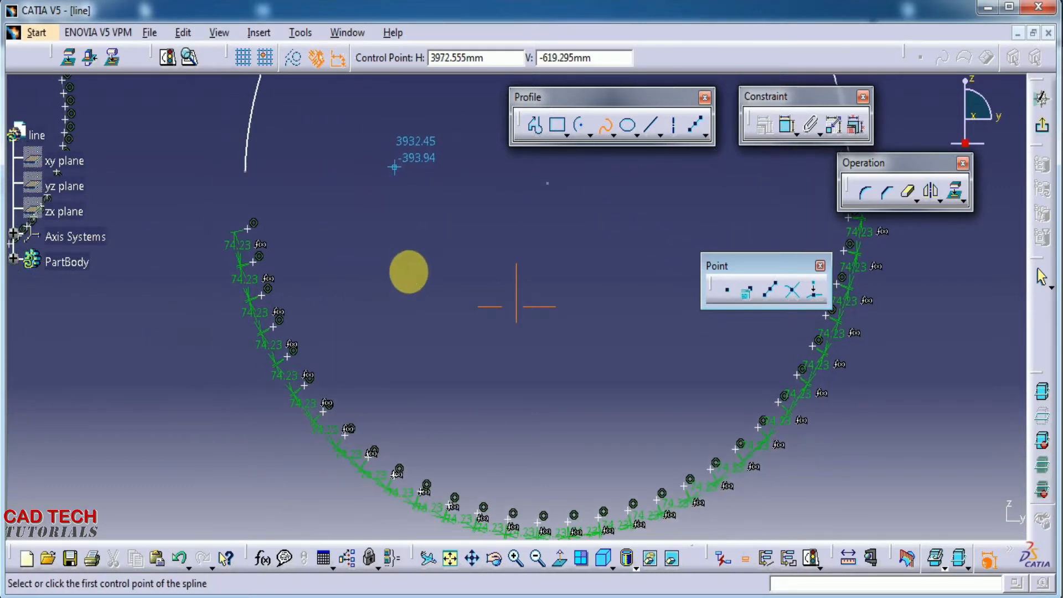
left_click(249, 174)
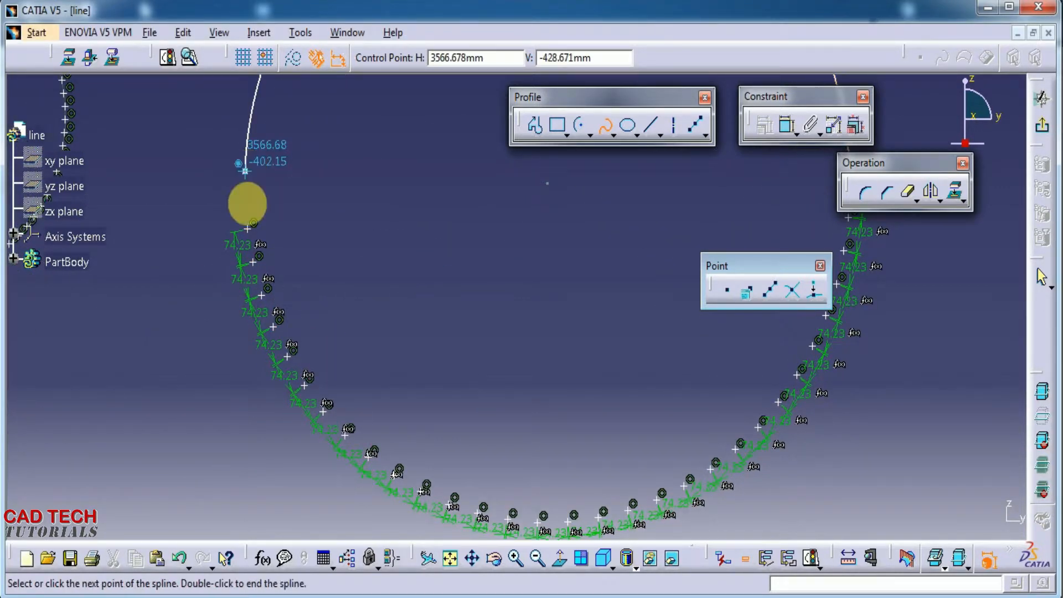
left_click(247, 228)
left_click(253, 261)
left_click(262, 297)
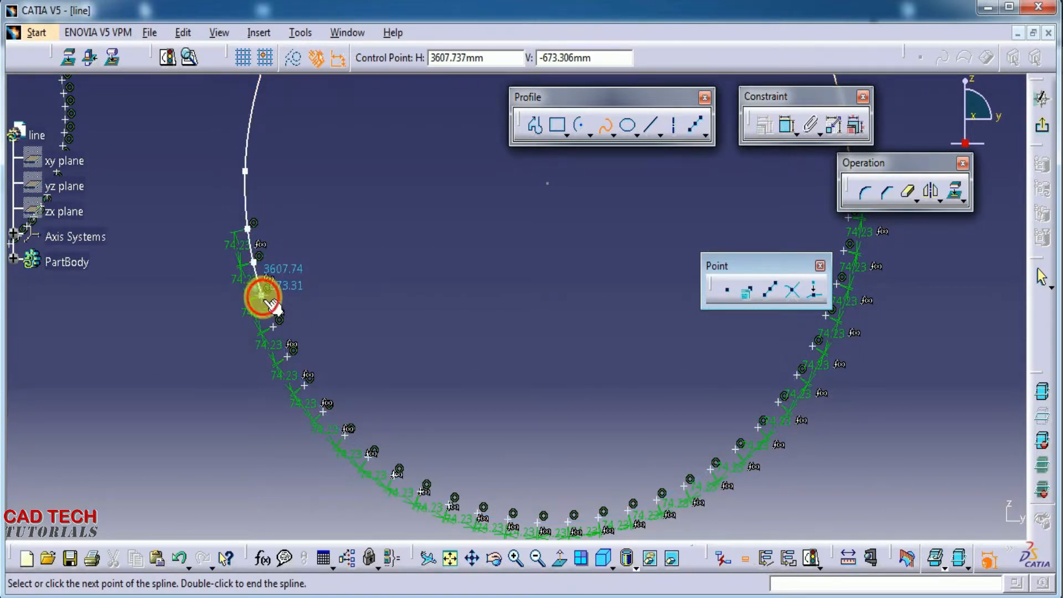
left_click(274, 327)
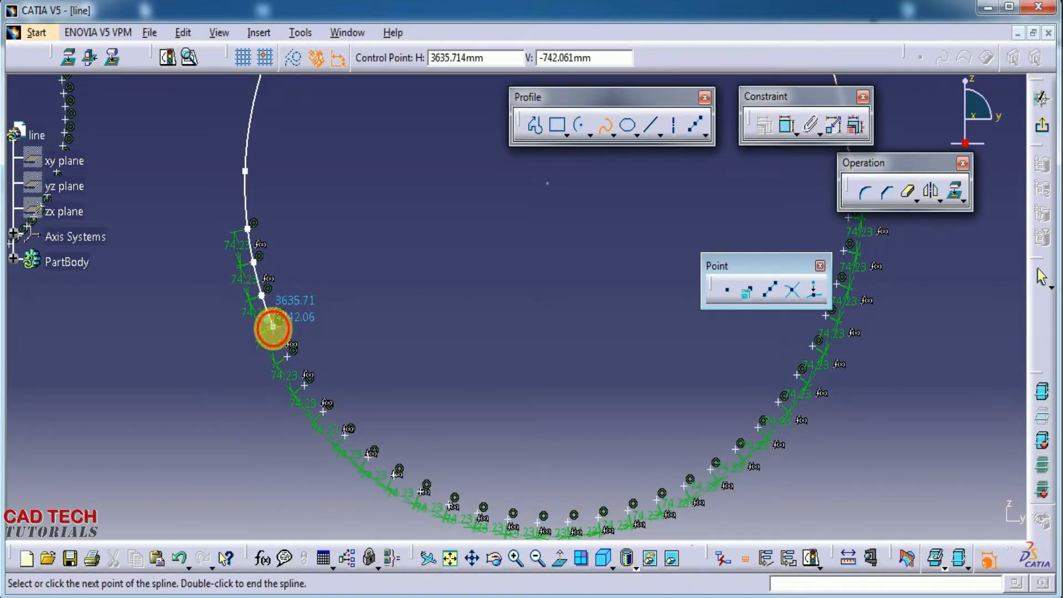
left_click(288, 358)
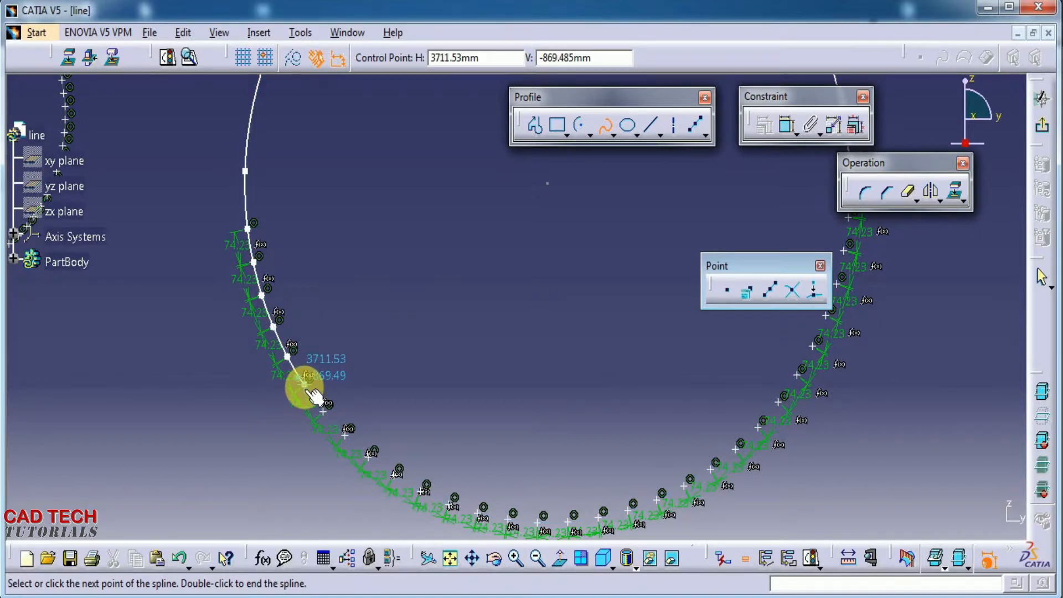
left_click(318, 398)
left_click(323, 411)
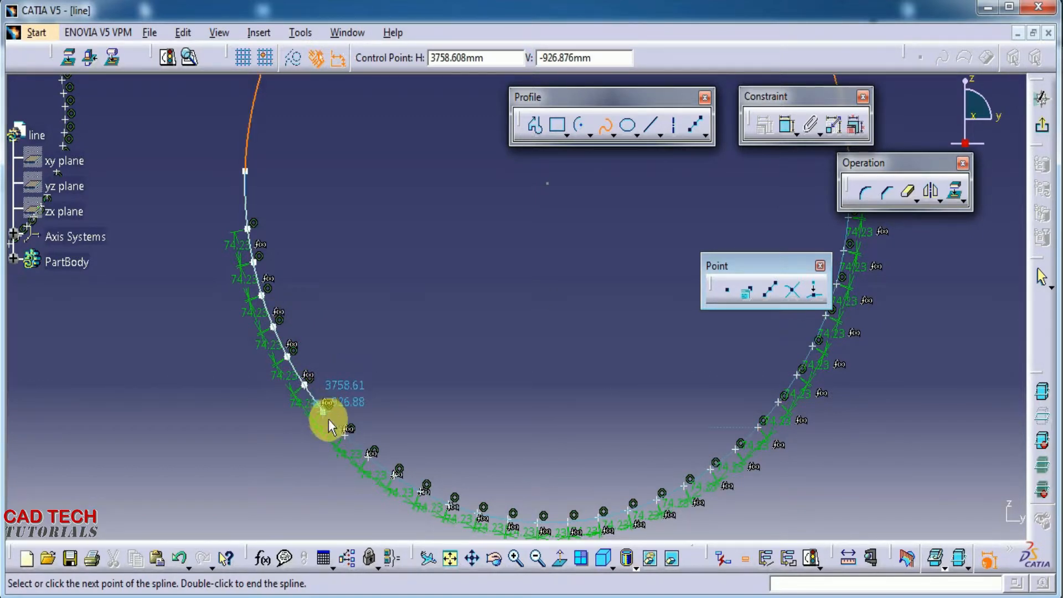
left_click(345, 435)
left_click(369, 456)
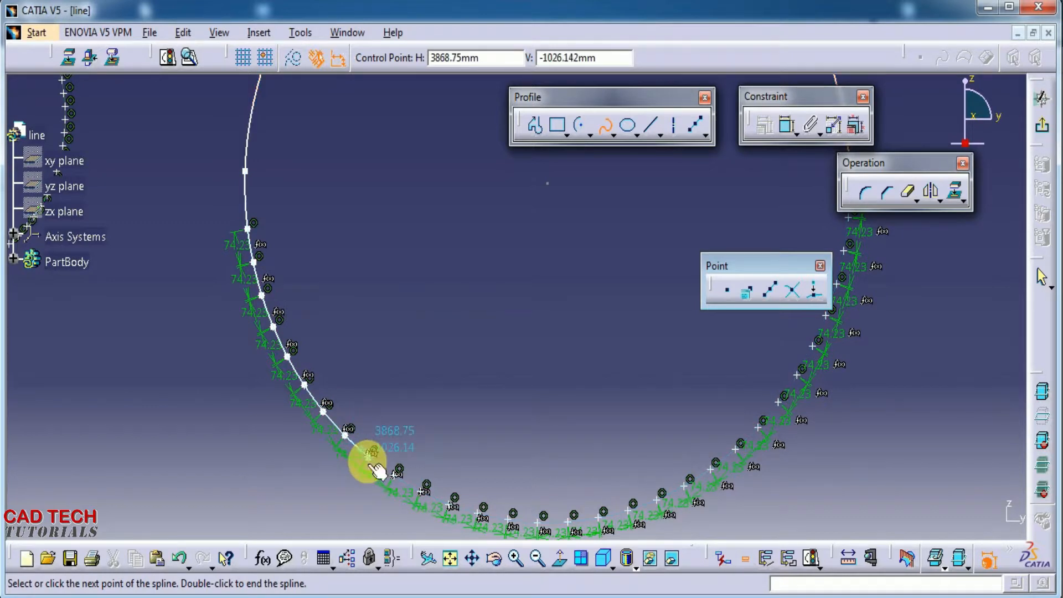
left_click(394, 475)
left_click(420, 496)
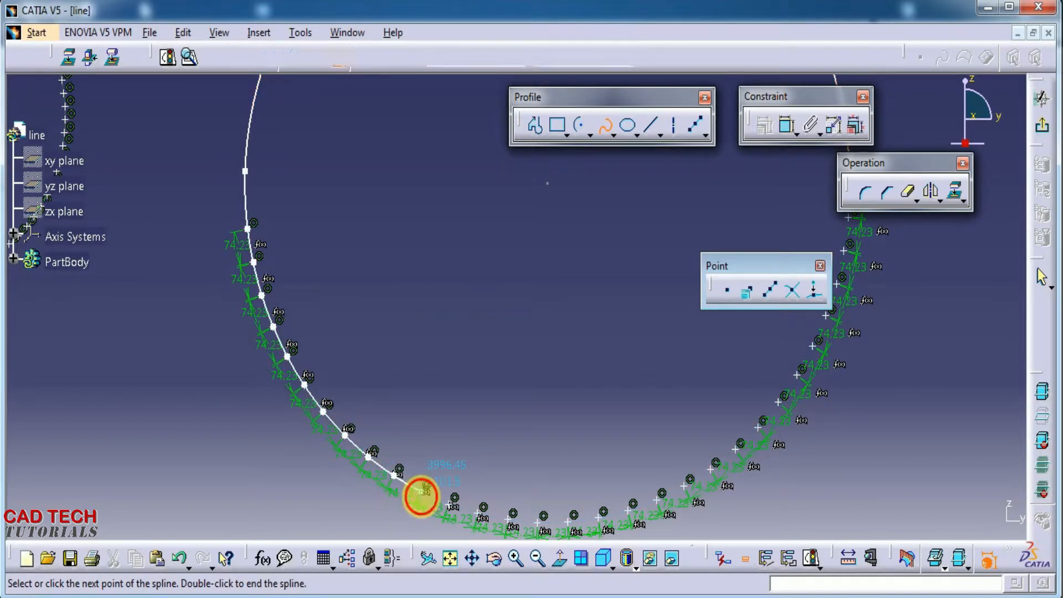
left_click(443, 519)
key("ctrl+z")
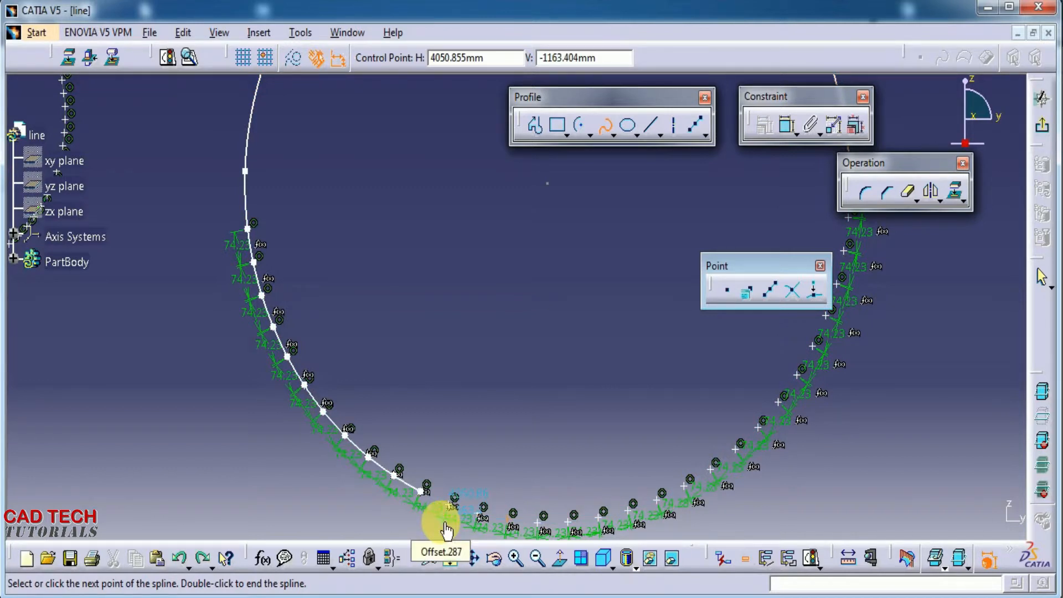
Continue the spline through the following equidistant points along the bottom of the curve and end it at the 19th point
left_click(423, 491)
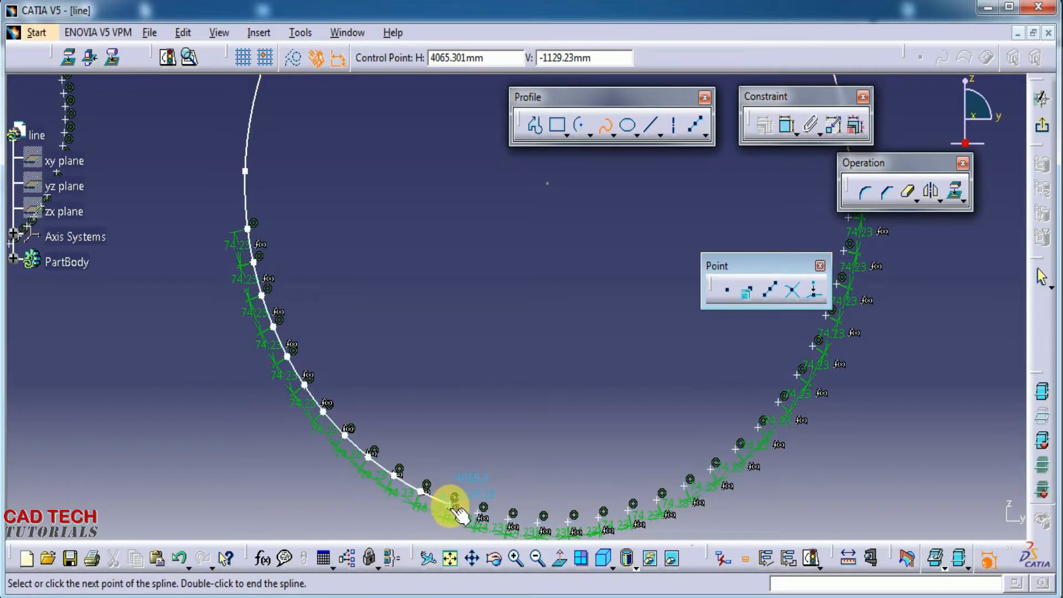
left_click(449, 505)
middle_click_drag(481, 487, 373, 351)
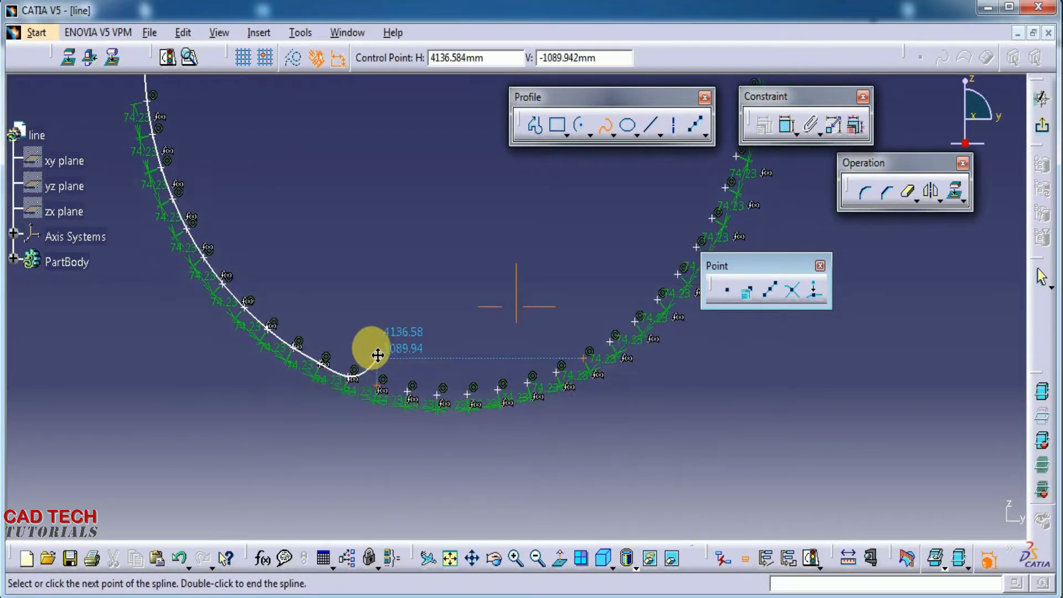
left_click(369, 375)
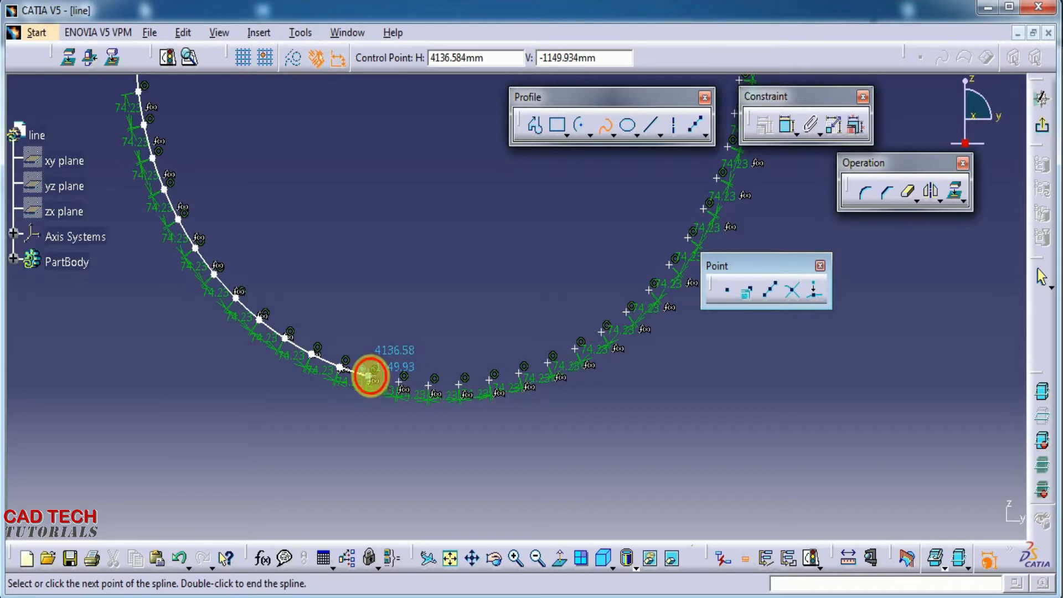
left_click(399, 381)
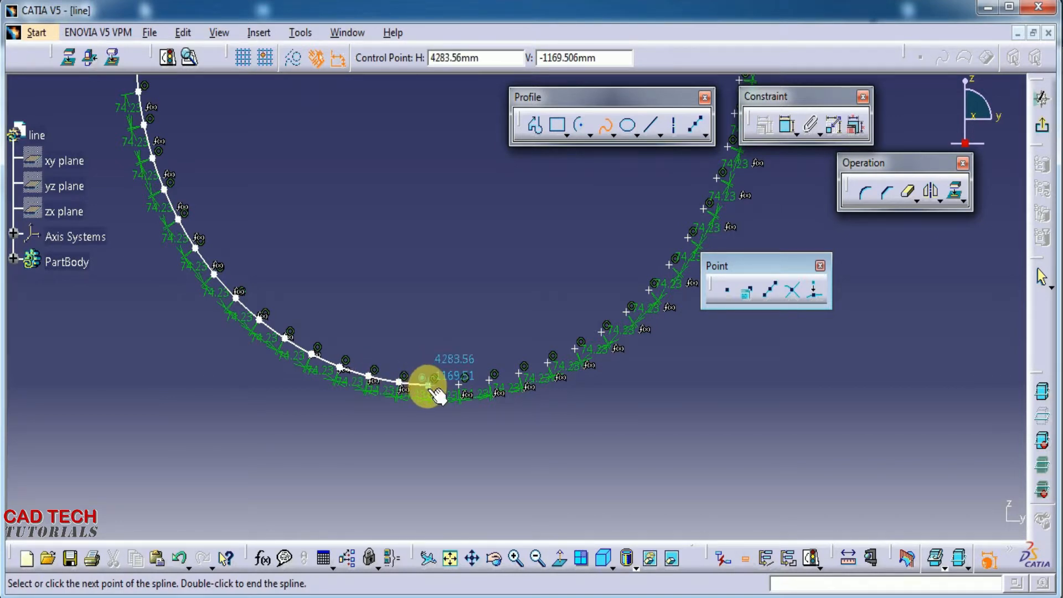
left_click(429, 385)
left_click(458, 385)
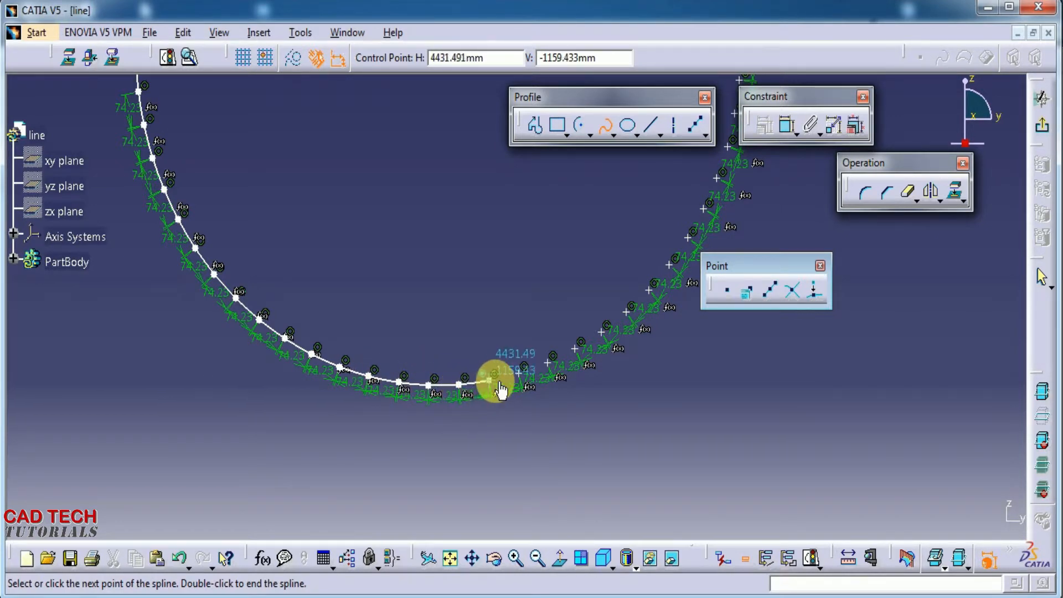
mouse_move(505, 327)
middle_mouse_down()
mouse_move(391, 355)
mouse_move(403, 384)
middle_mouse_up()
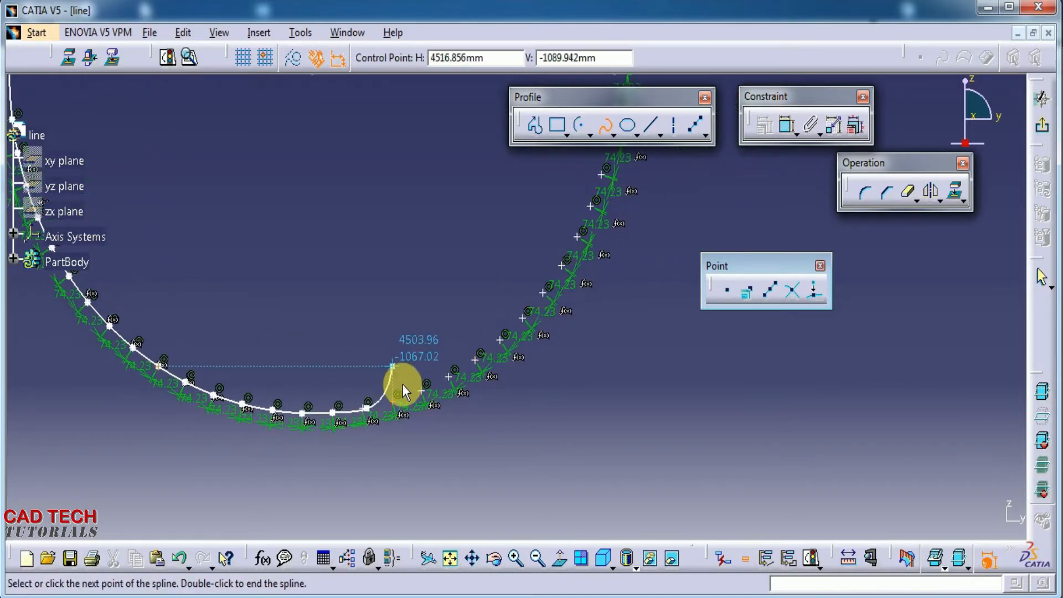
left_click(393, 401)
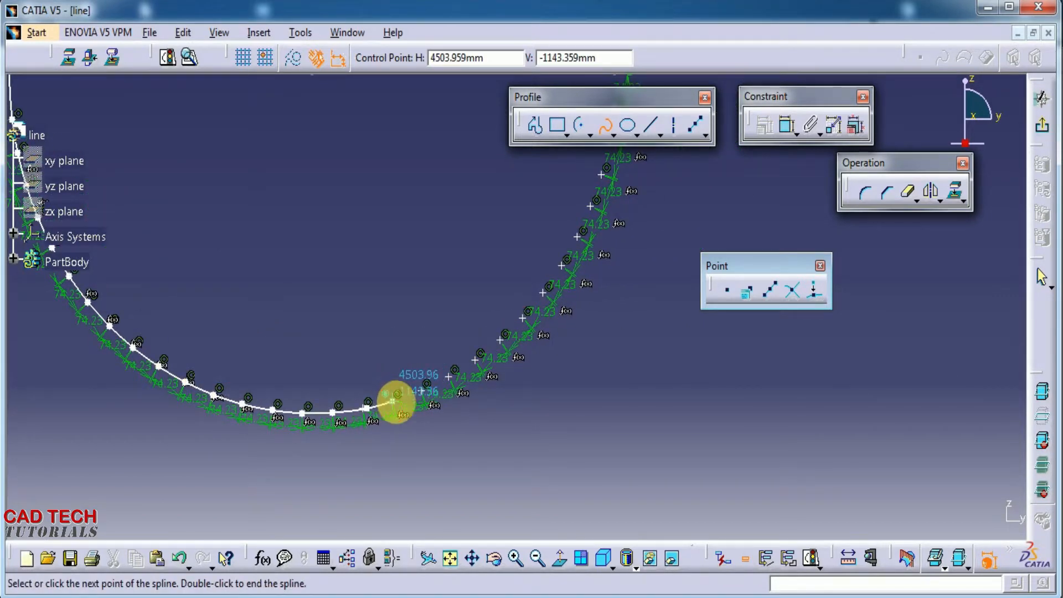
double_click(426, 390)
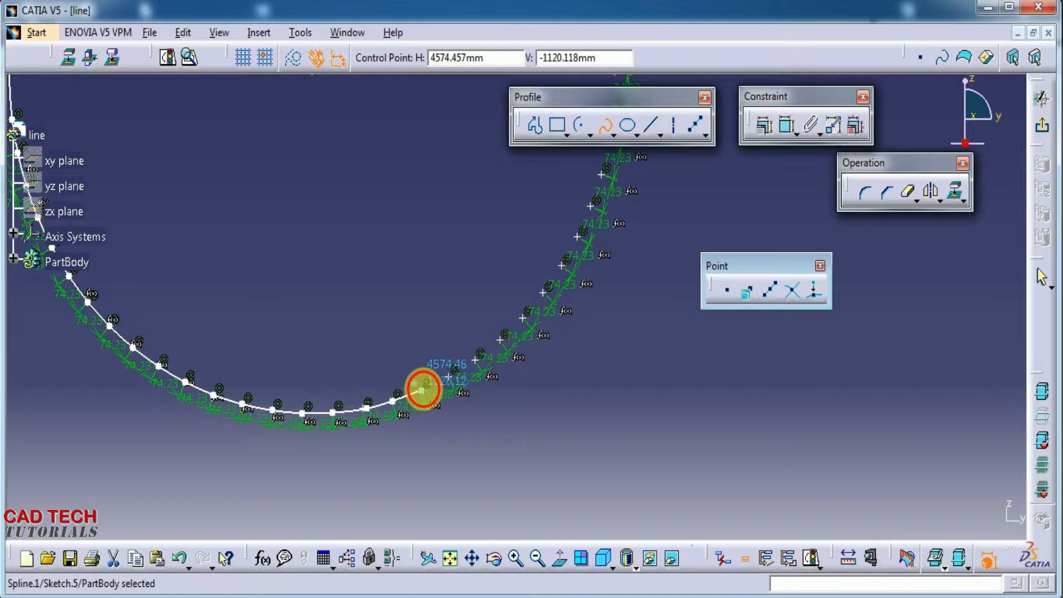
Undo the spline and the large arc's 30 equidistant points, redoing as needed to keep the arc itself
mouse_move(397, 339)
middle_mouse_down()
mouse_move(397, 309)
mouse_move(415, 420)
mouse_move(420, 280)
mouse_move(417, 415)
mouse_move(406, 393)
middle_mouse_up()
left_click(417, 385)
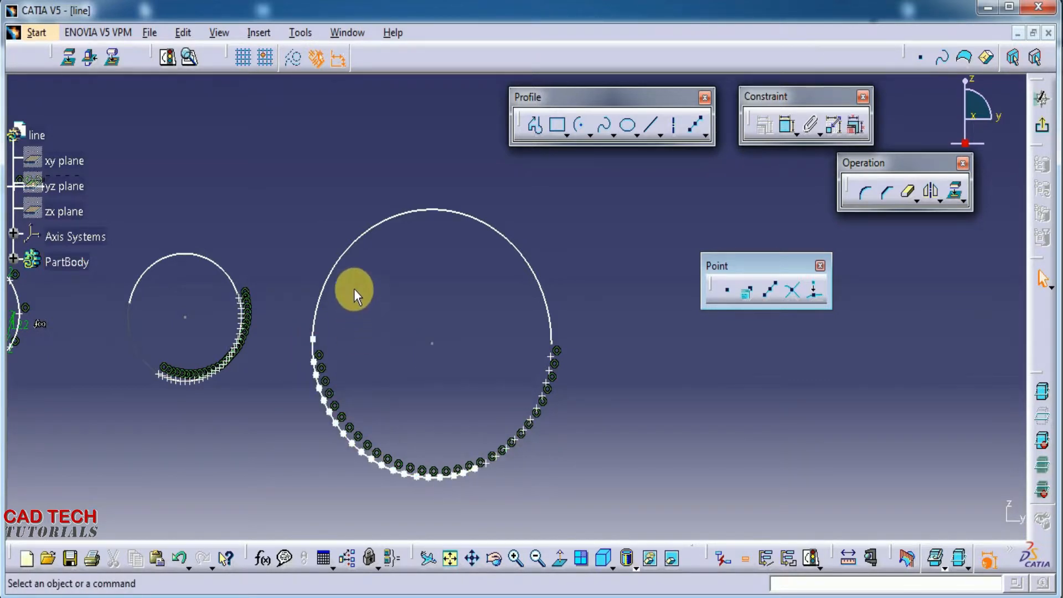
mouse_move(369, 499)
middle_mouse_down("ctrl")
mouse_move(343, 456)
mouse_move(346, 430)
mouse_move(459, 232)
mouse_move(467, 195)
middle_mouse_up("ctrl")
middle_click_drag(352, 443, 351, 356, "ctrl")
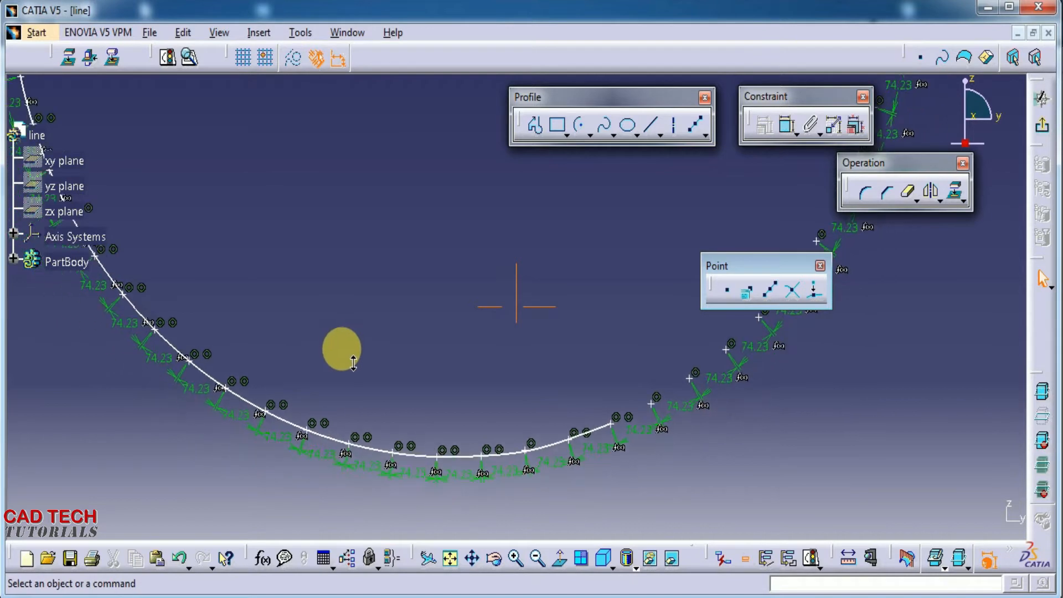
mouse_move(368, 297)
middle_mouse_down("ctrl")
mouse_move(372, 434)
mouse_move(526, 380)
mouse_move(535, 443)
mouse_move(481, 491)
mouse_move(539, 464)
middle_mouse_up("ctrl")
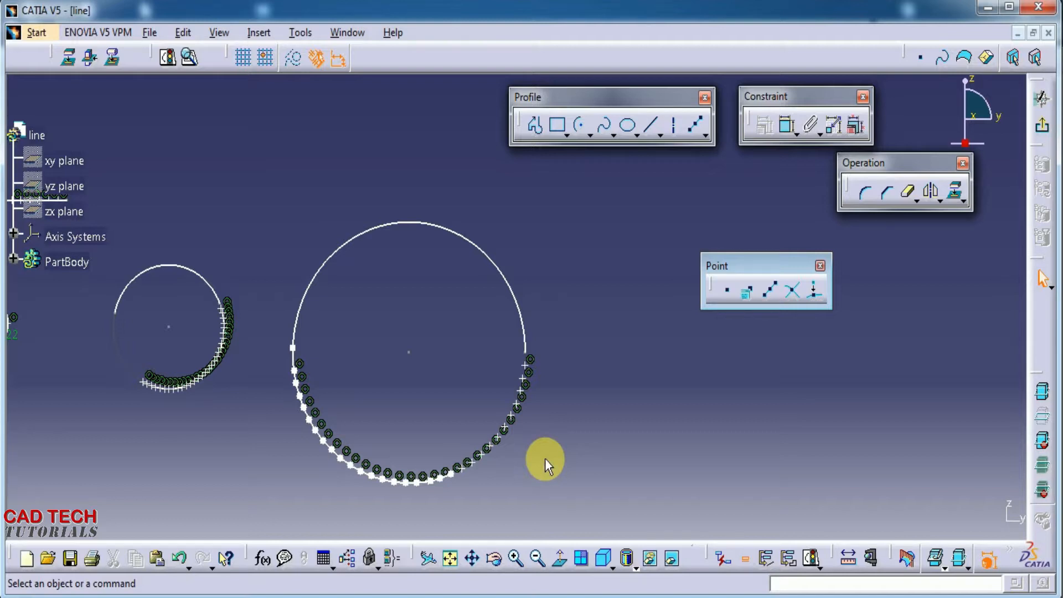
key("ctrl+z")
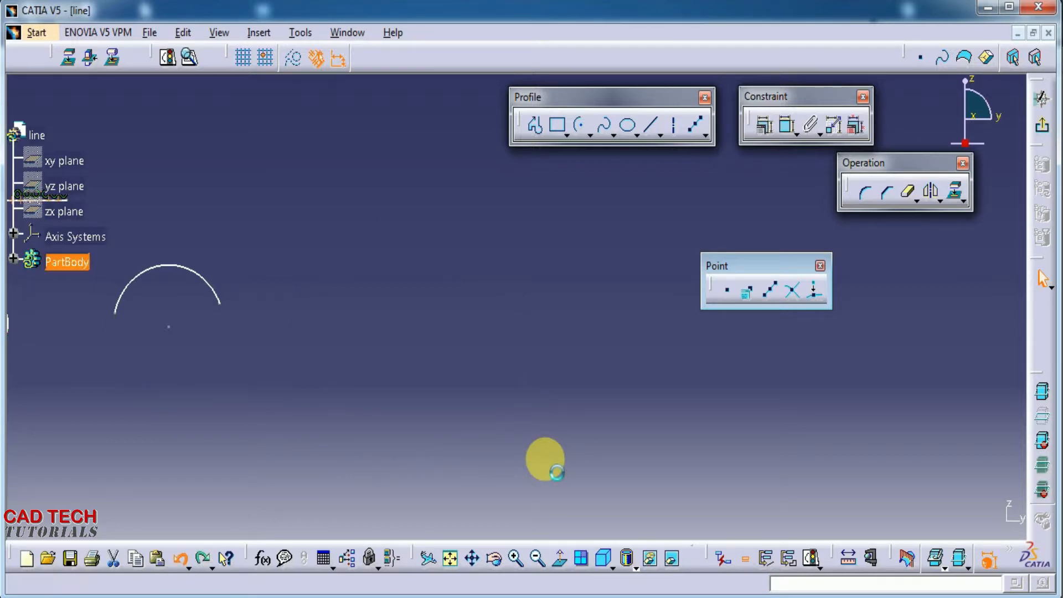
key("ctrl+y")
key("ctrl+y")
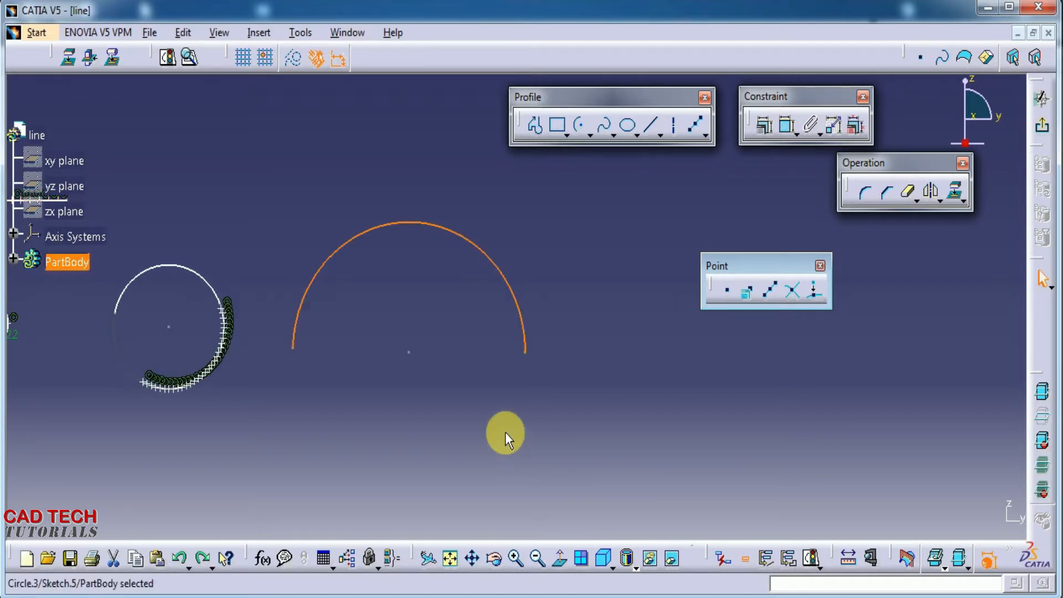
left_click(503, 423)
Create 3 equidistant points for the large arc, reversing the direction so they lie along its open lower half
middle_click_drag(637, 360, 695, 371)
left_click(773, 297)
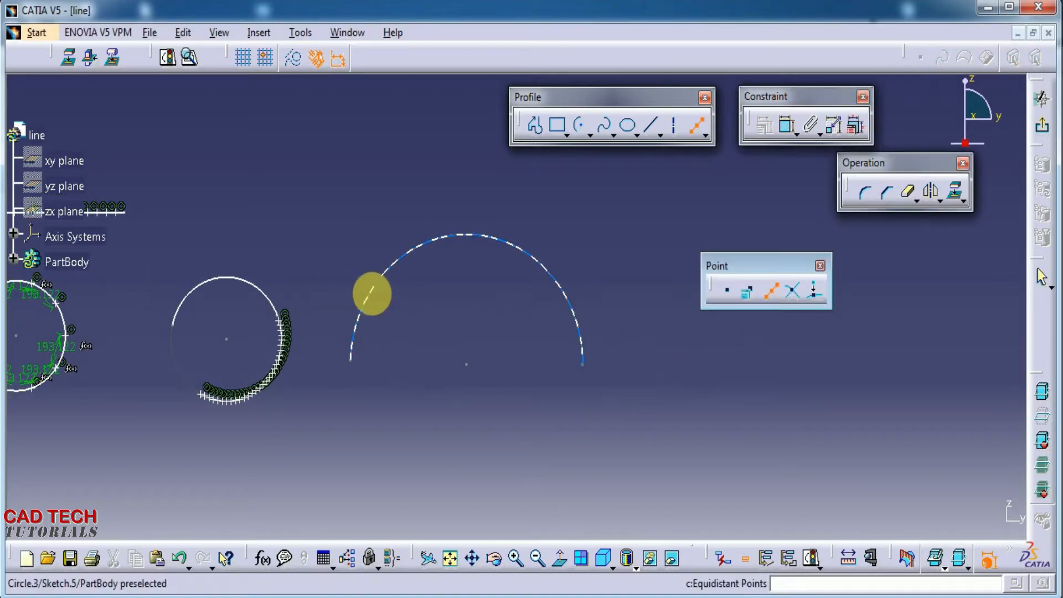
left_click(371, 290)
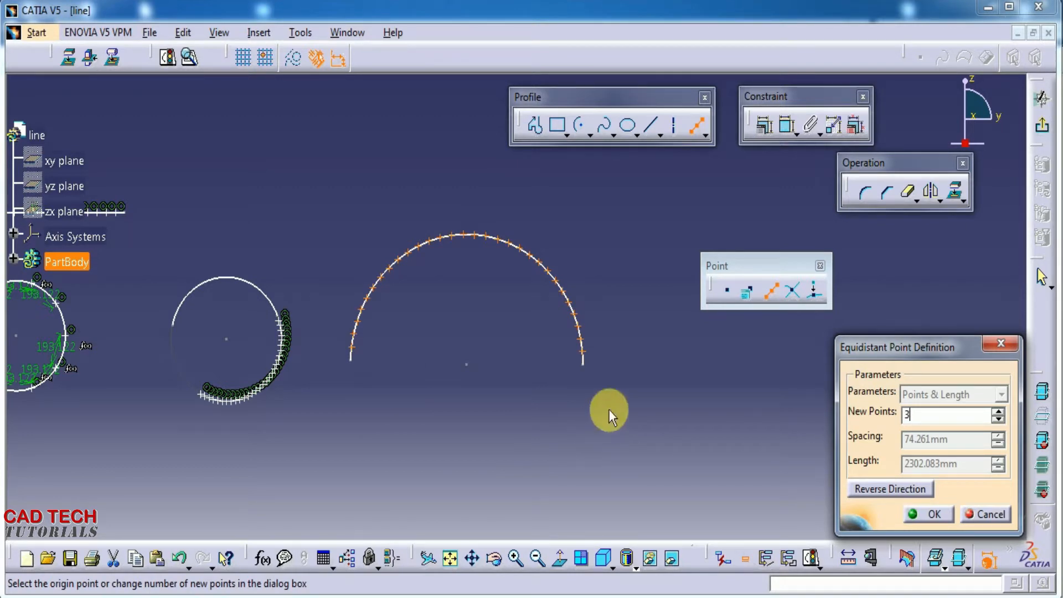
left_click(875, 489)
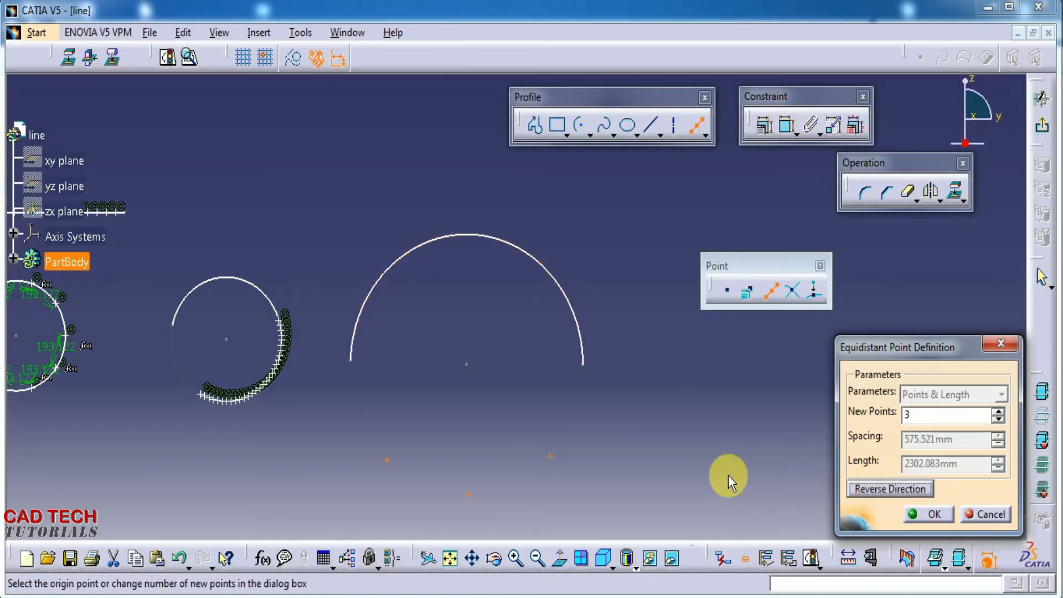
left_click(933, 513)
middle_click_drag(655, 453, 699, 394)
left_click(703, 409)
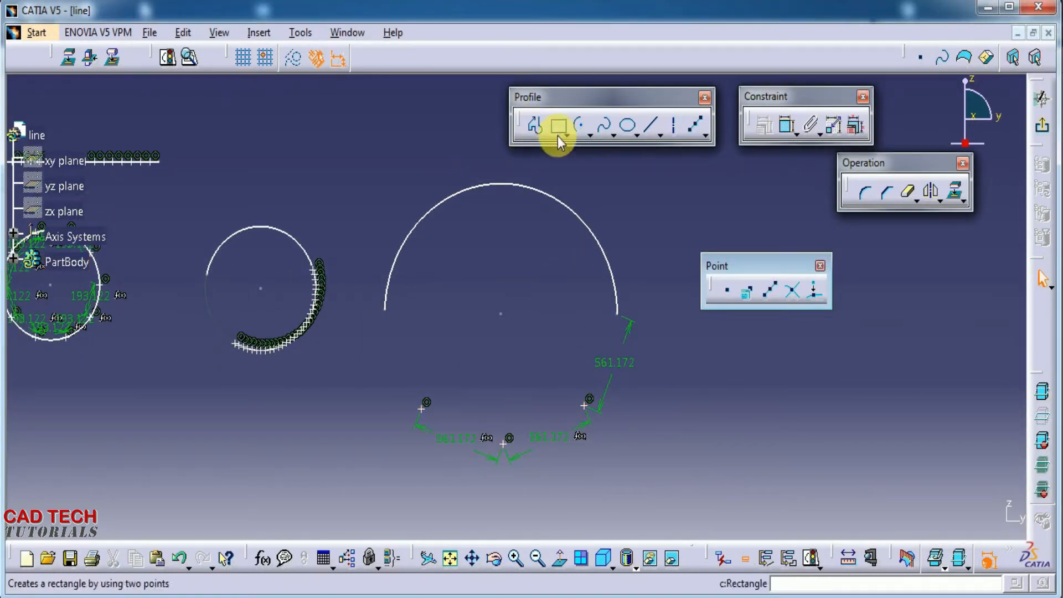
Draw a spline from the large arc's left endpoint through the three equidistant points to its right endpoint
left_click(605, 127)
left_click(386, 309)
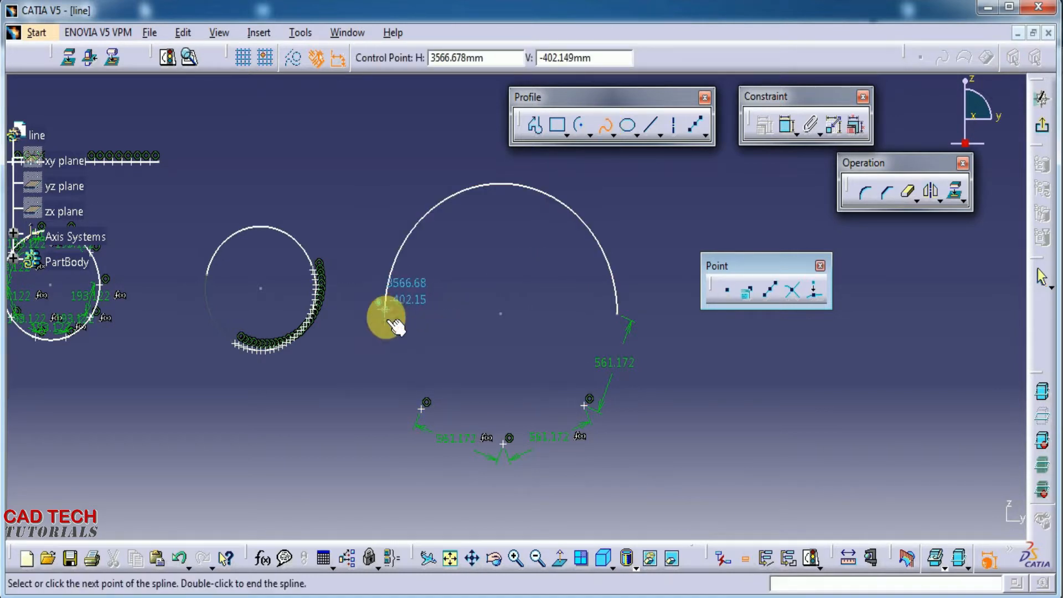
left_click(419, 410)
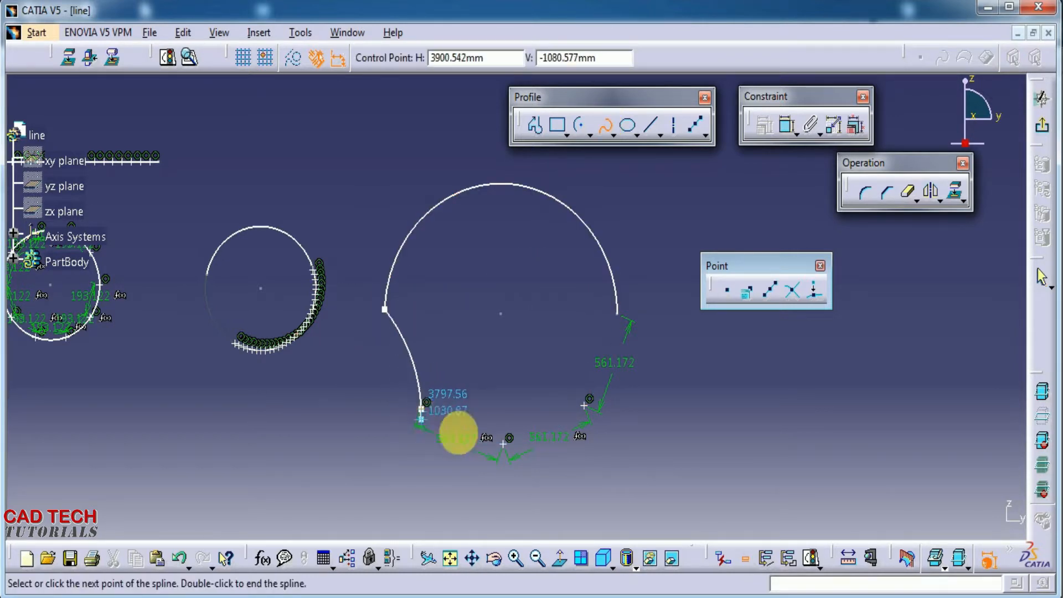
left_click(502, 443)
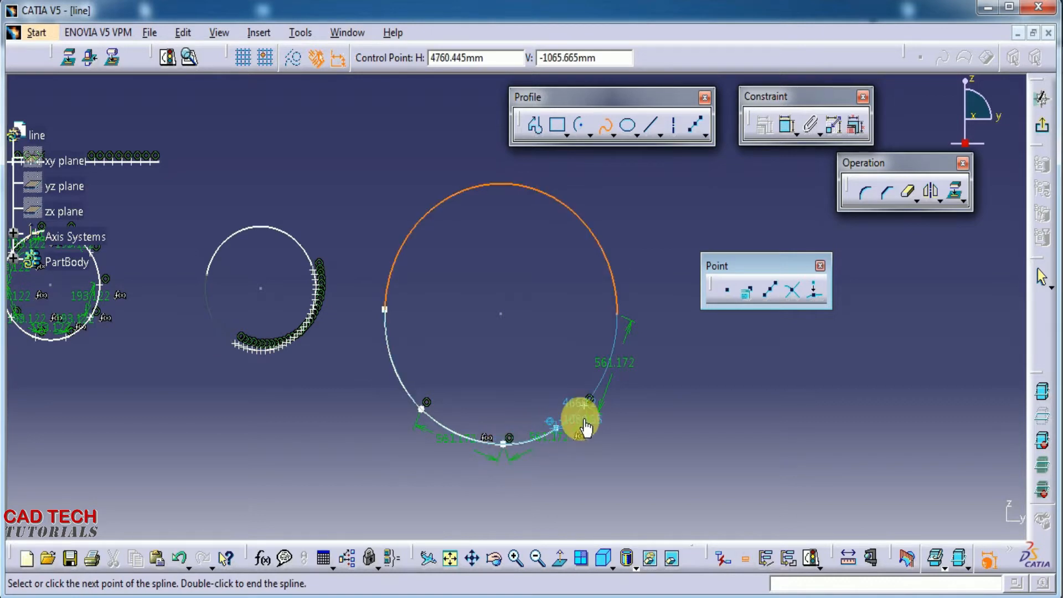
left_click(585, 405)
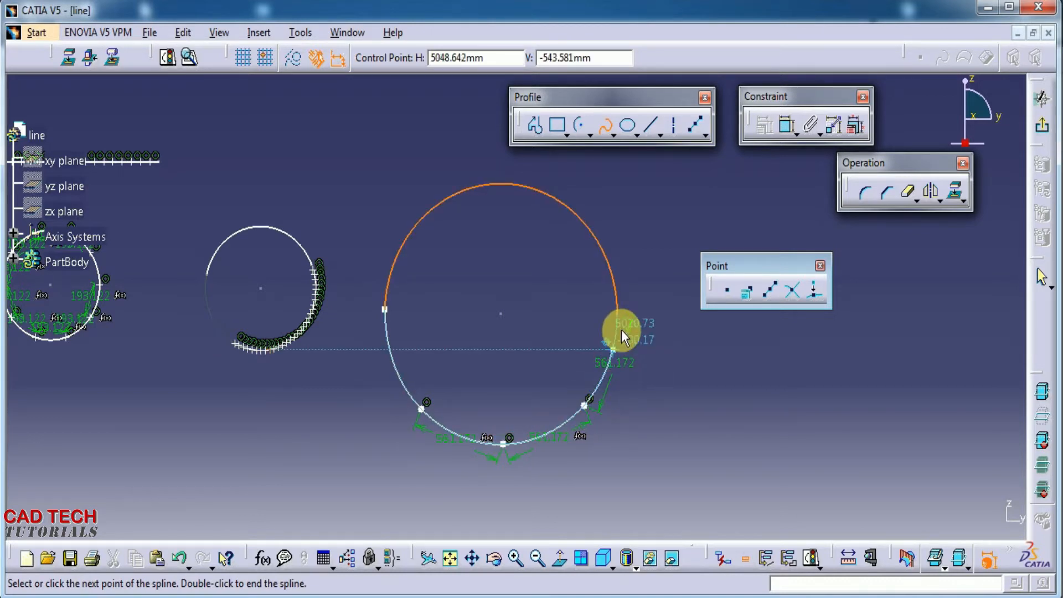
left_click(617, 313)
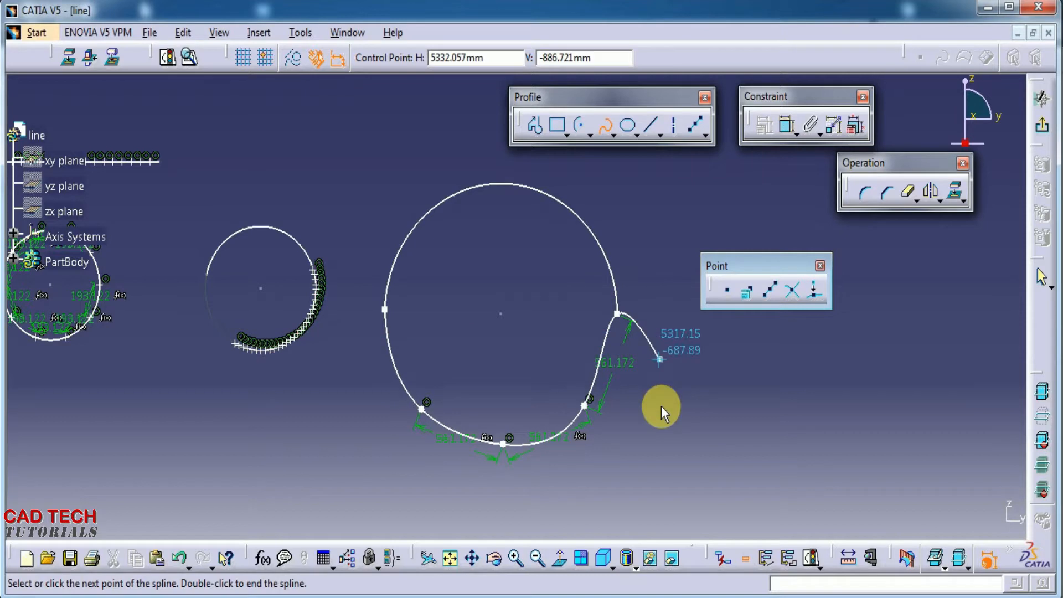
double_click(659, 404)
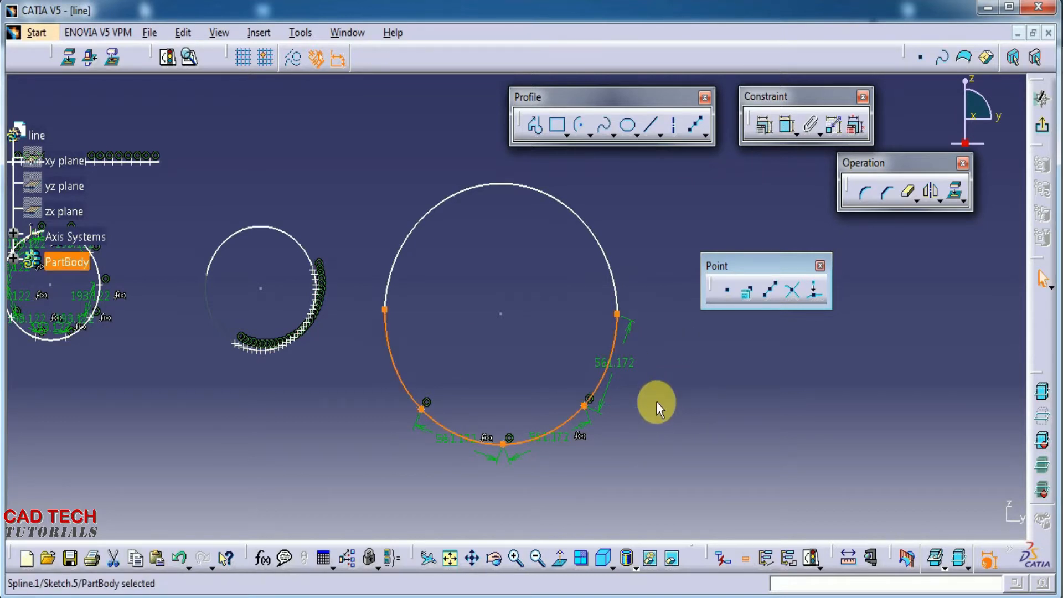
left_click(660, 402)
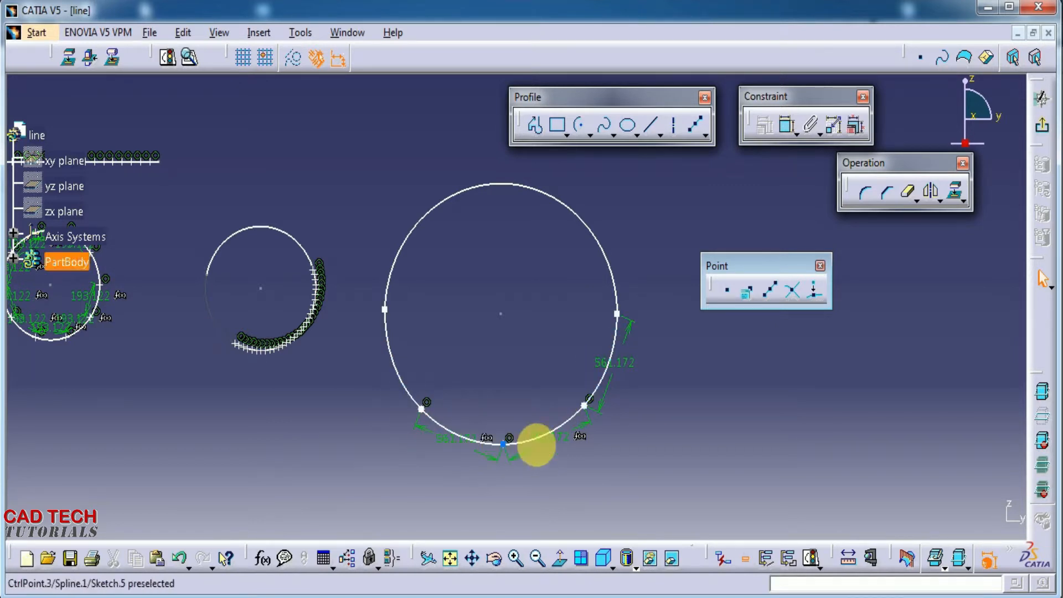
Draw two crossing lines to the right of the large arc, the rising one about 2560 mm long at about 48°
middle_click_drag(675, 409, 655, 437)
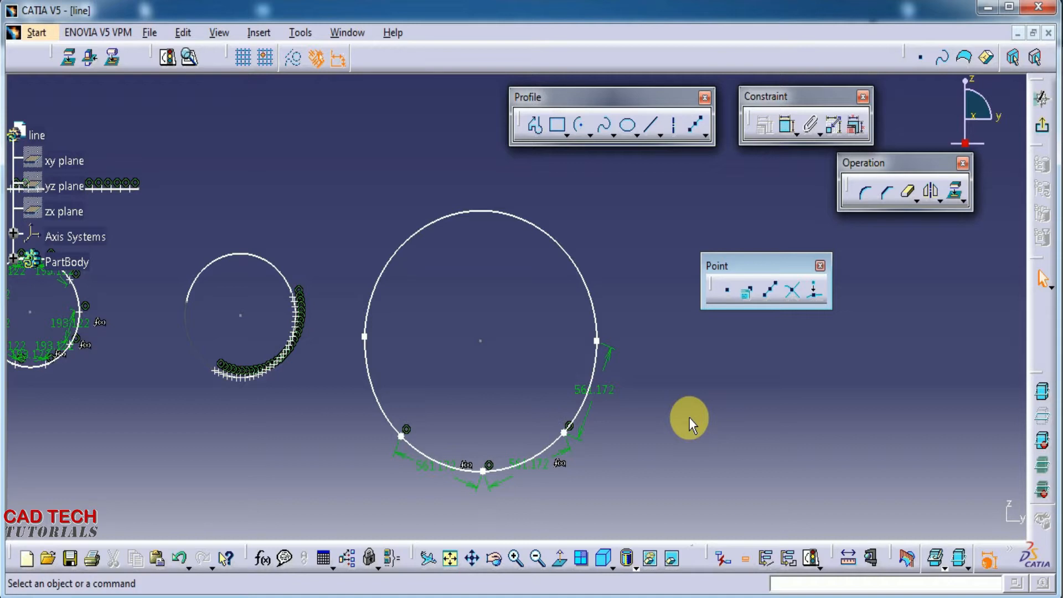
mouse_move(689, 417)
middle_mouse_down()
mouse_move(681, 522)
mouse_move(696, 437)
mouse_move(553, 470)
mouse_move(585, 399)
middle_mouse_up()
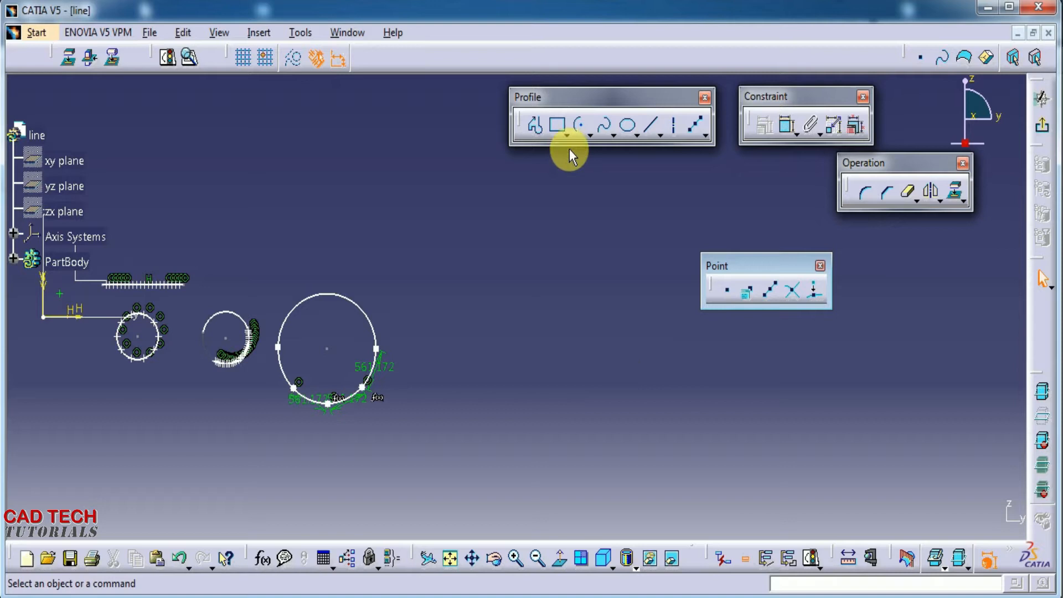
left_click(651, 124)
left_click(491, 274)
left_click(630, 437)
left_click(652, 128)
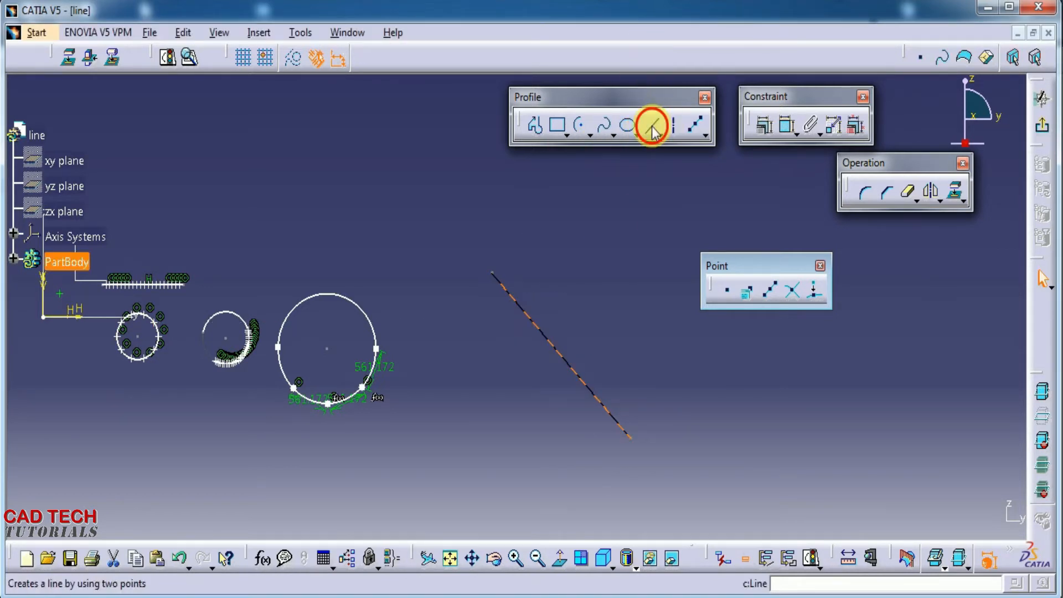
left_click(463, 420)
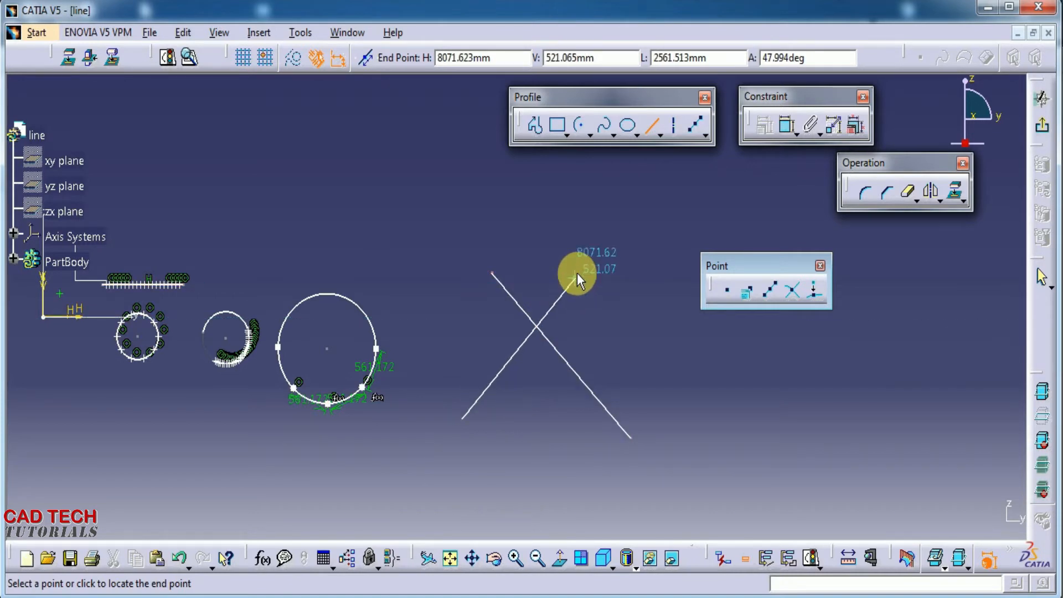
left_click(577, 273)
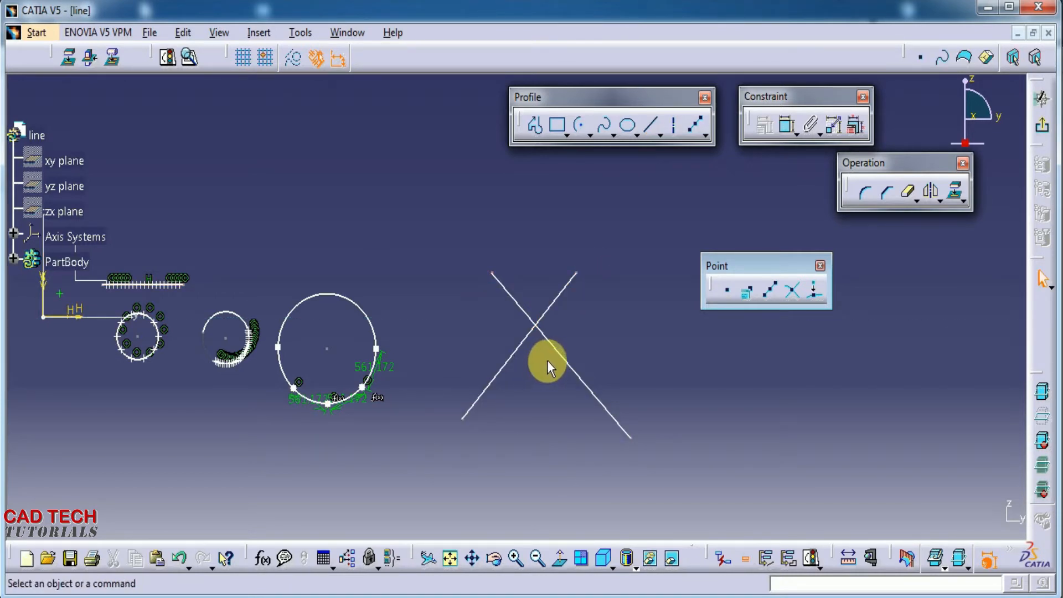
Create an intersection point where the two diagonal lines cross and select it to check it
left_click(728, 290)
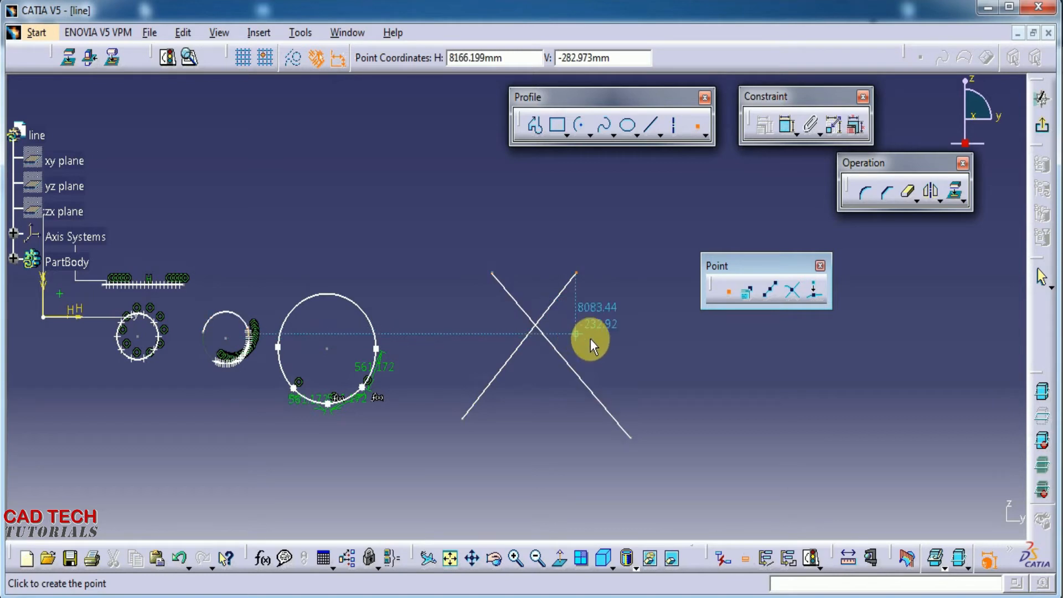
left_click(792, 293)
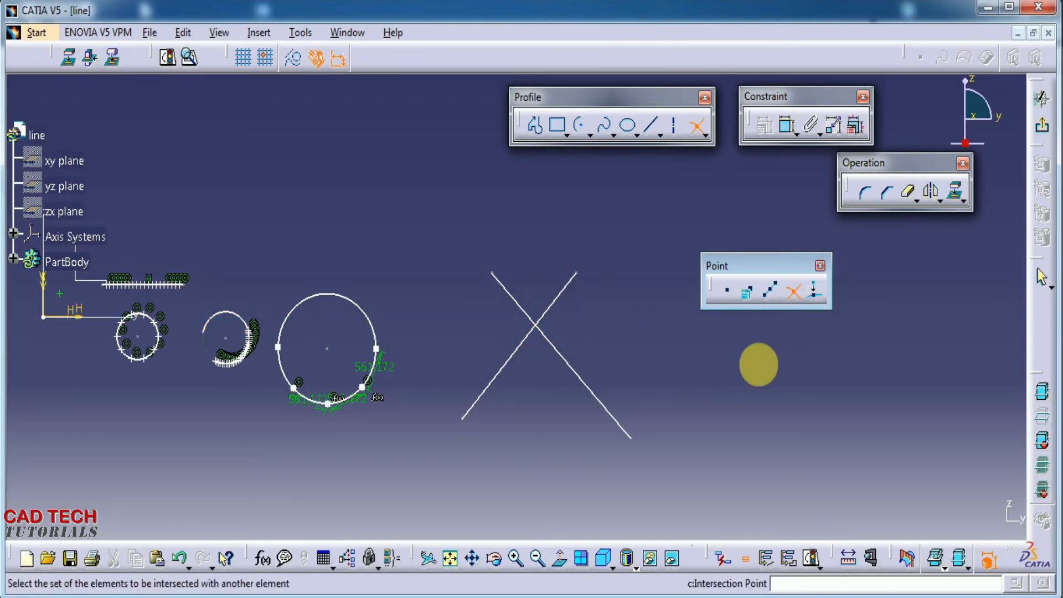
left_click(512, 356)
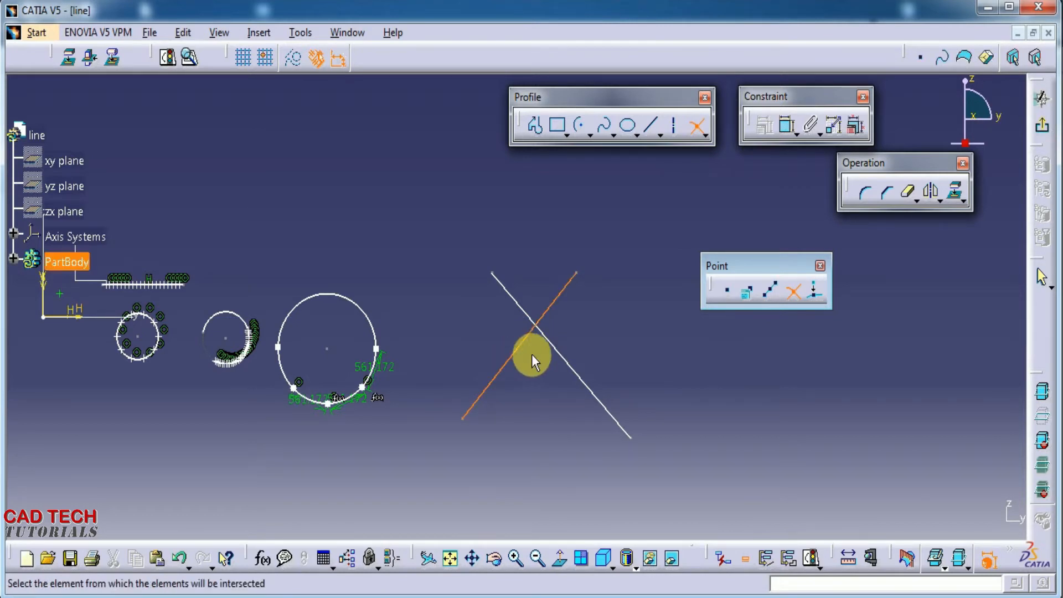
left_click(551, 344)
middle_click_drag(538, 384, 535, 252)
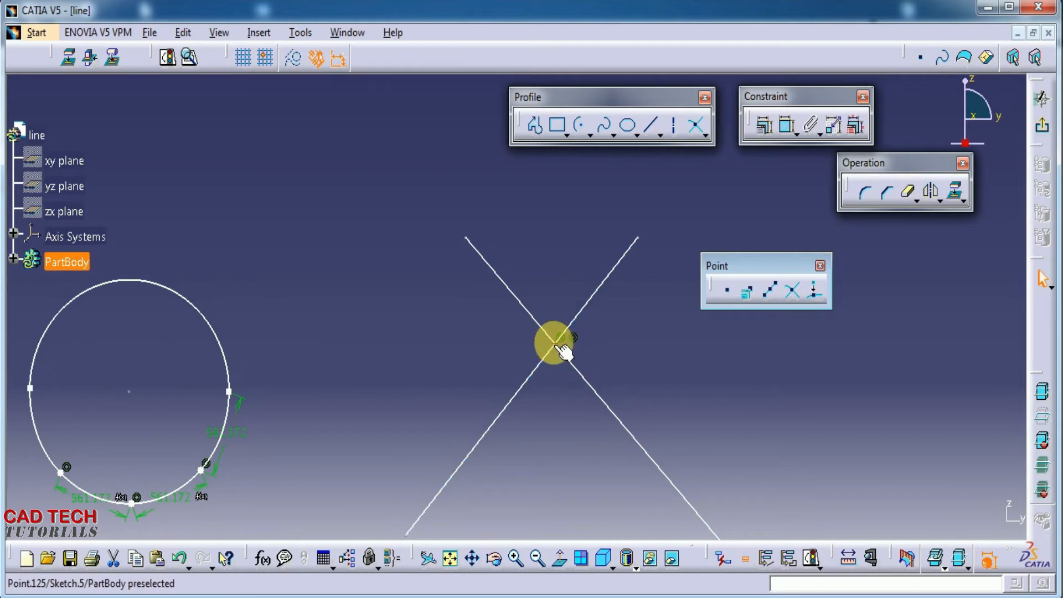
left_click(561, 349)
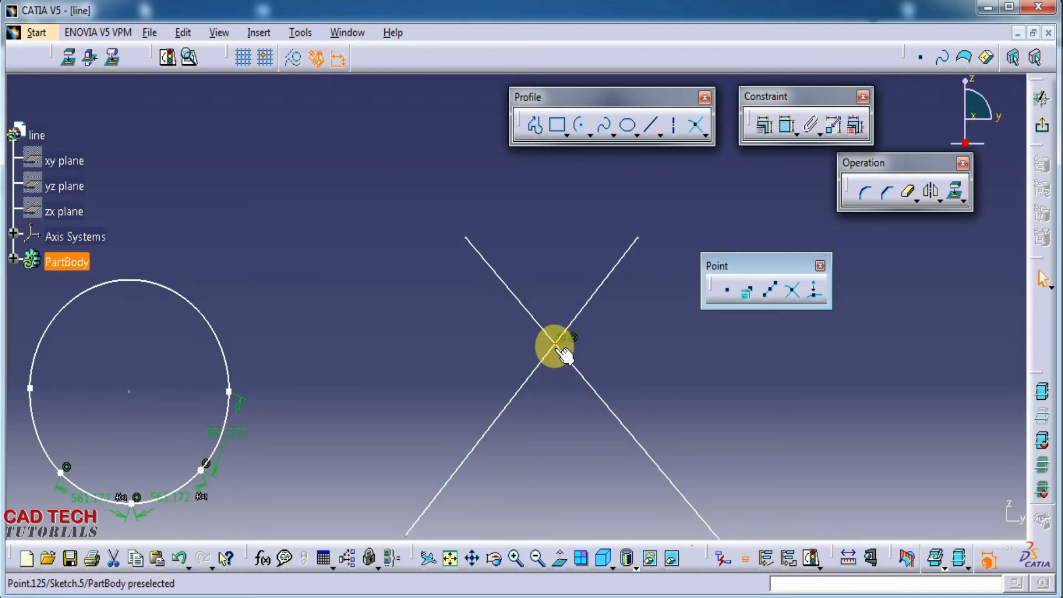
left_click(559, 347)
Draw a wide two-point rectangle overlapping the lower ends of the crossing lines
middle_click_drag(629, 351, 636, 481)
left_click(558, 125)
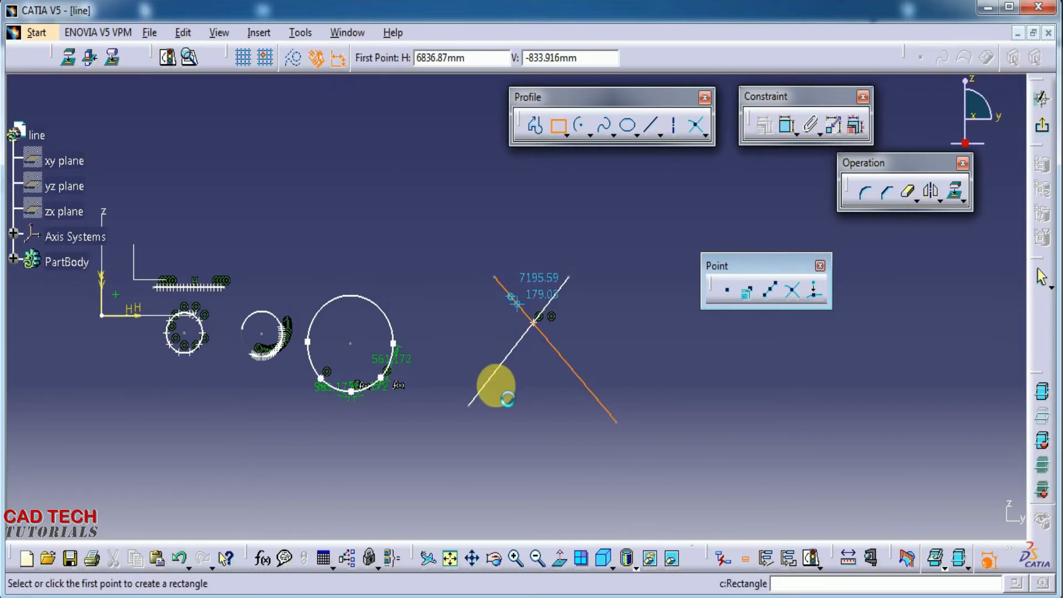
left_click(469, 379)
left_click(622, 447)
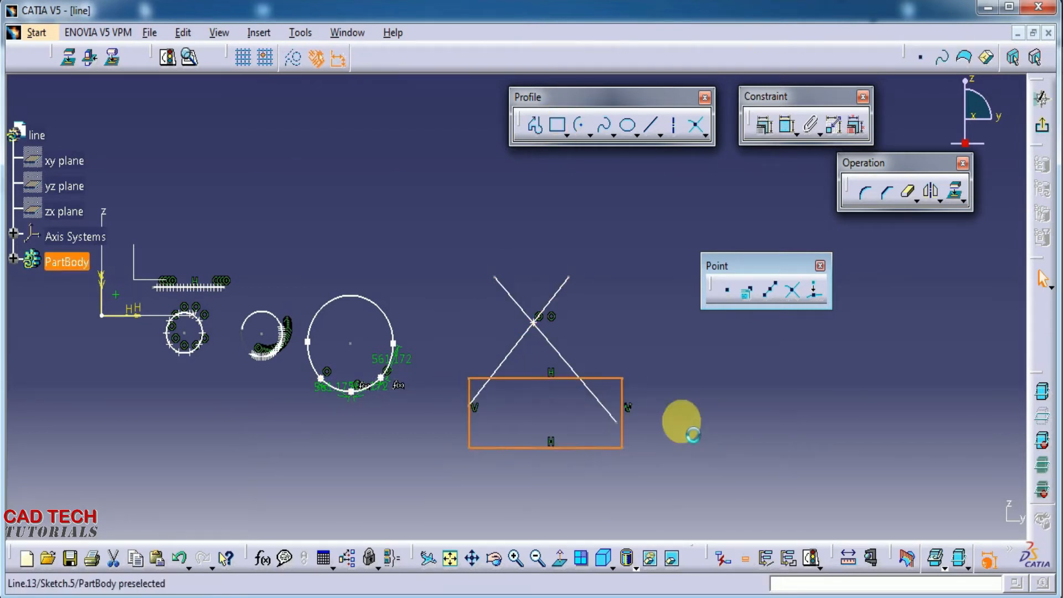
Create intersection points between the selected rectangle edges and the rectangle's top edge
left_click(792, 291)
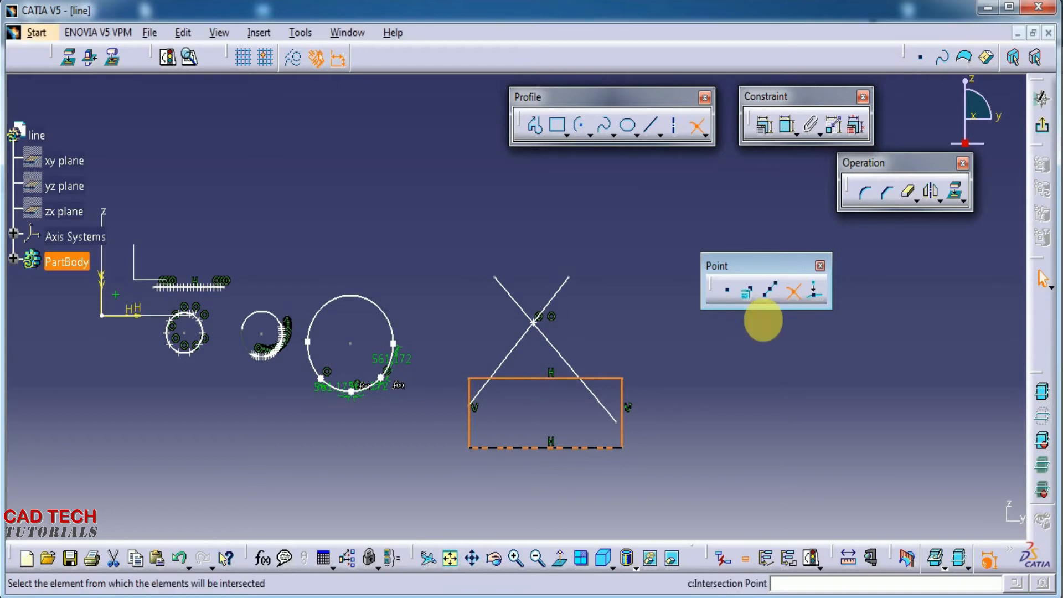
left_click(494, 376)
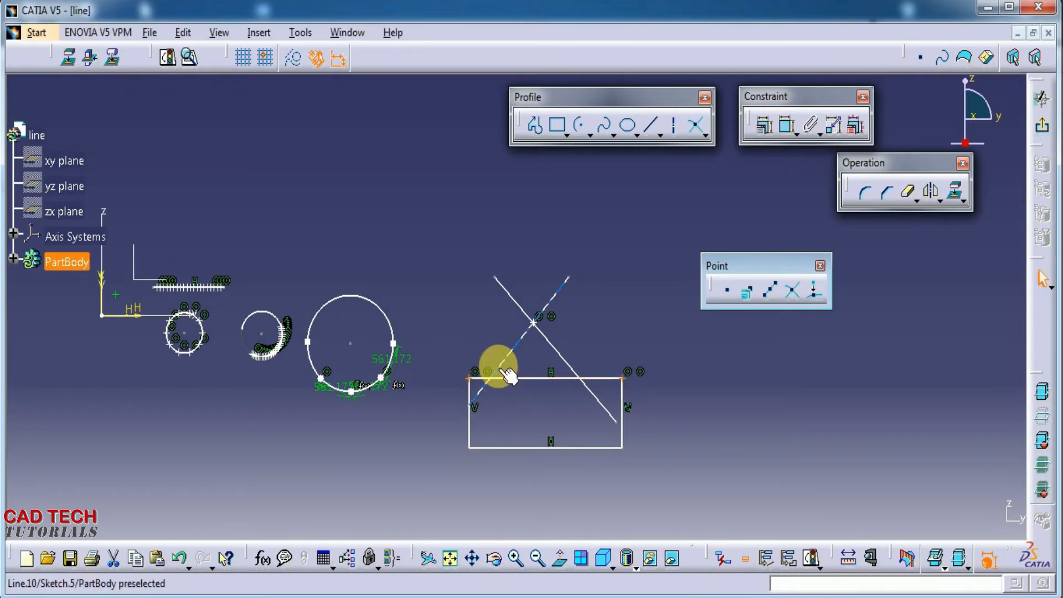
left_click(508, 376)
mouse_move(487, 398)
middle_mouse_down()
mouse_move(496, 409)
mouse_move(503, 323)
middle_mouse_up()
middle_click_drag(524, 426, 539, 308)
left_click(506, 426)
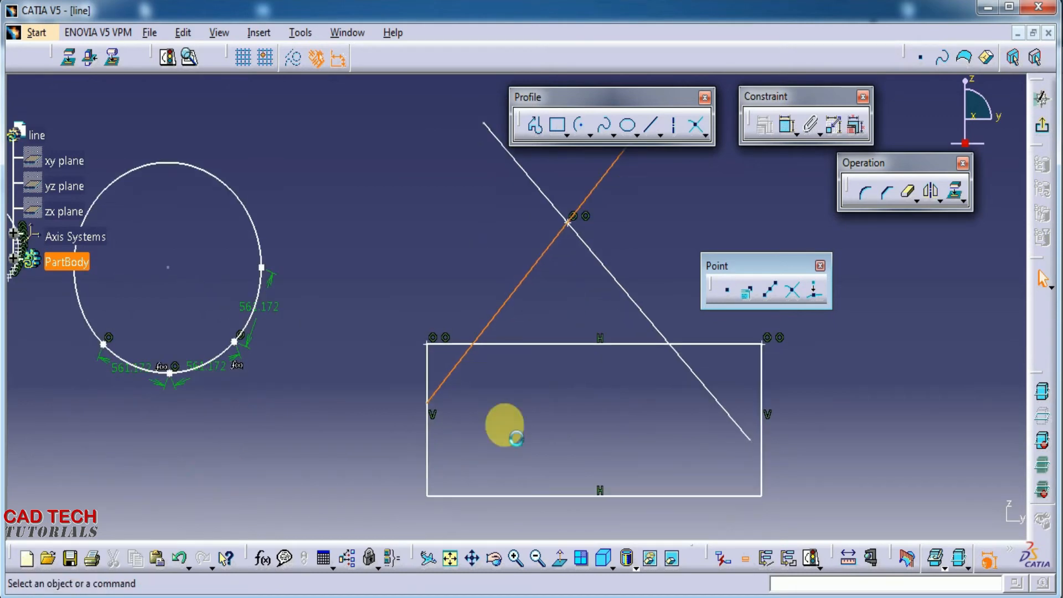
Create an intersection point between the rectangle's top edge and the rising diagonal line
left_click(793, 291)
left_click(491, 344)
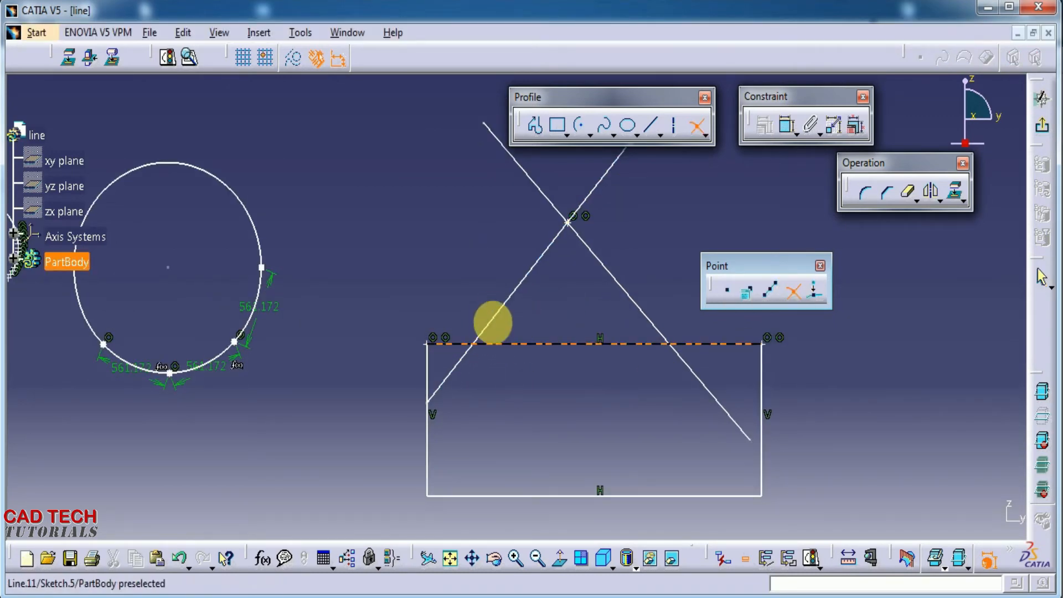
left_click(498, 318)
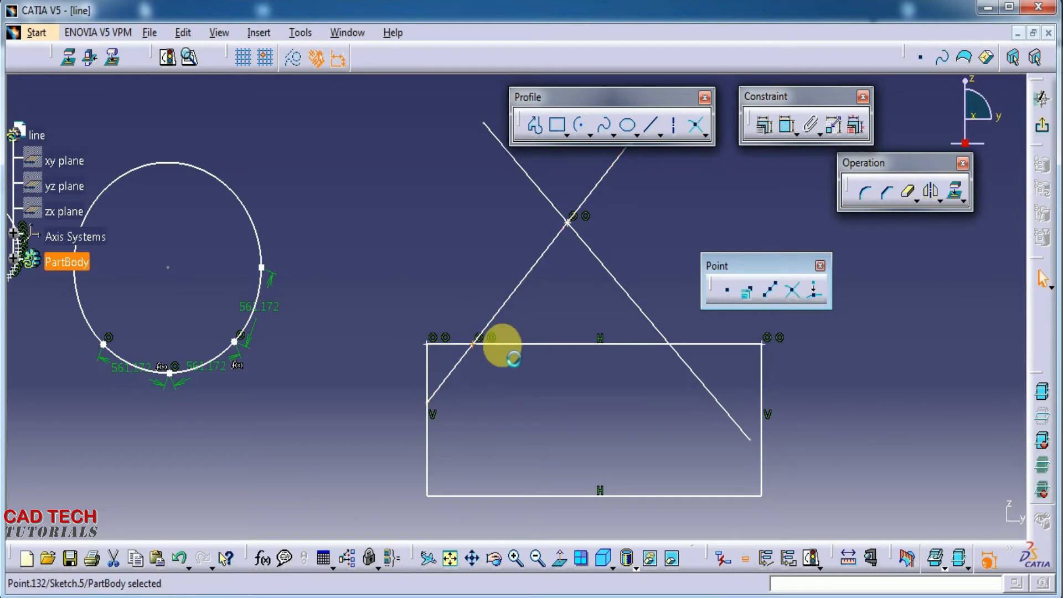
left_click(519, 390)
Draw a long diagonal line rising to the right in the empty area beside the rectangle and crossing lines
middle_click_drag(487, 363, 525, 545)
middle_click_drag(676, 375, 561, 385)
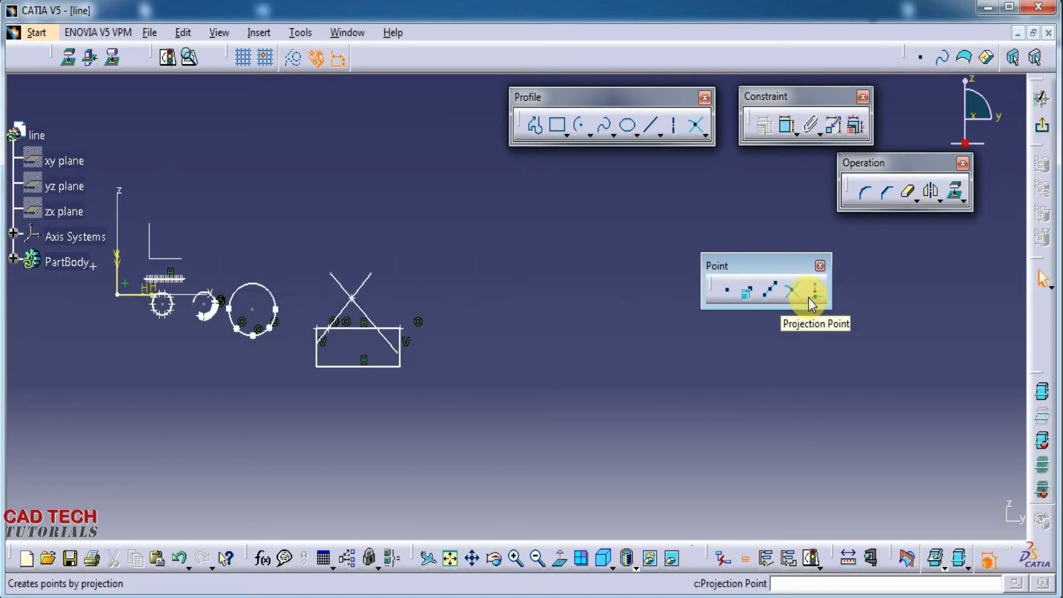
left_click(650, 127)
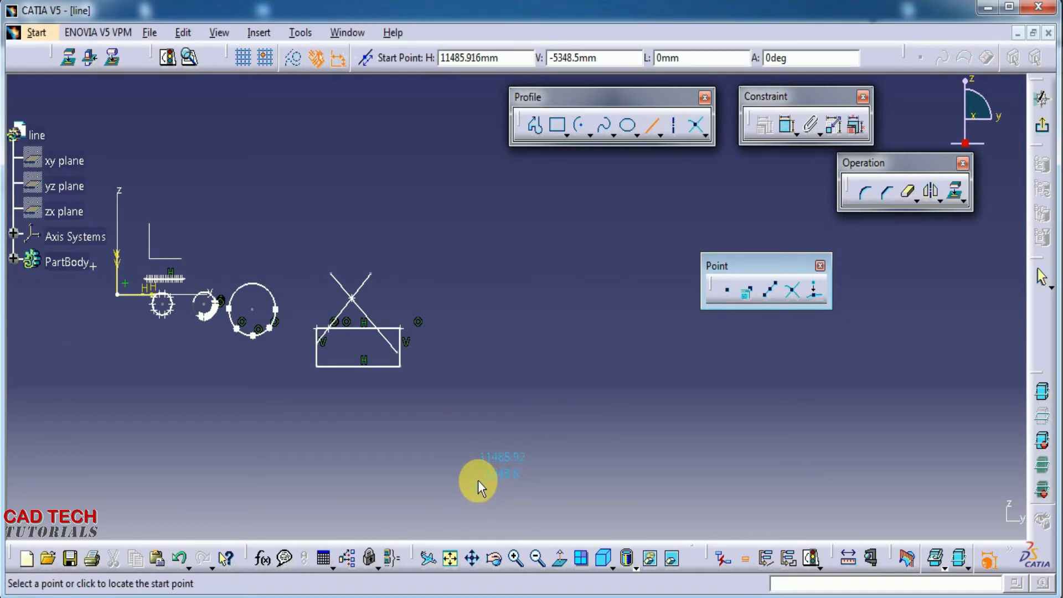
left_click(477, 481)
left_click(587, 290)
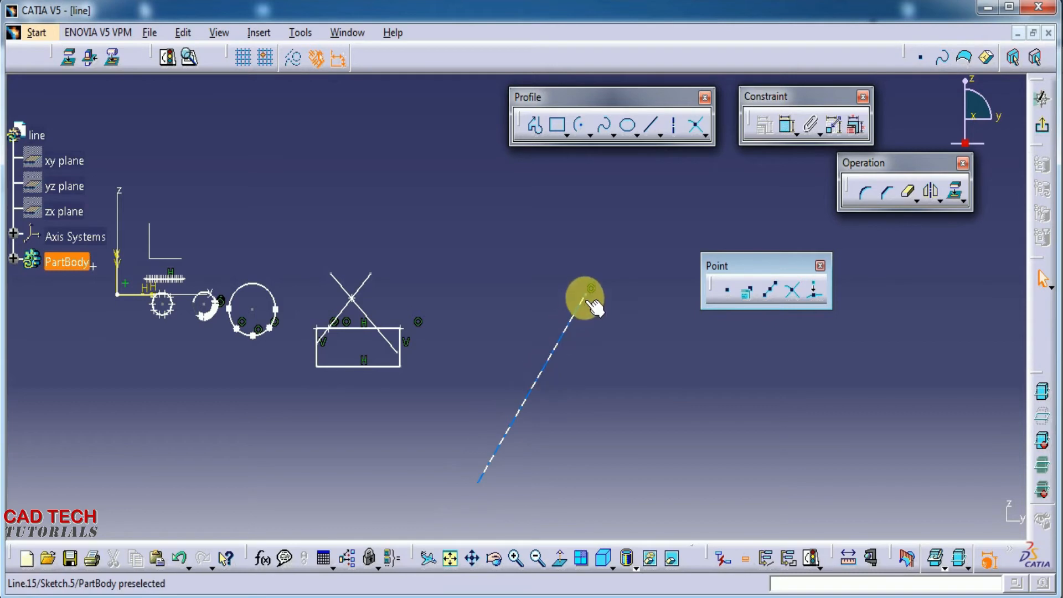
middle_click_drag(590, 335, 546, 331, "ctrl")
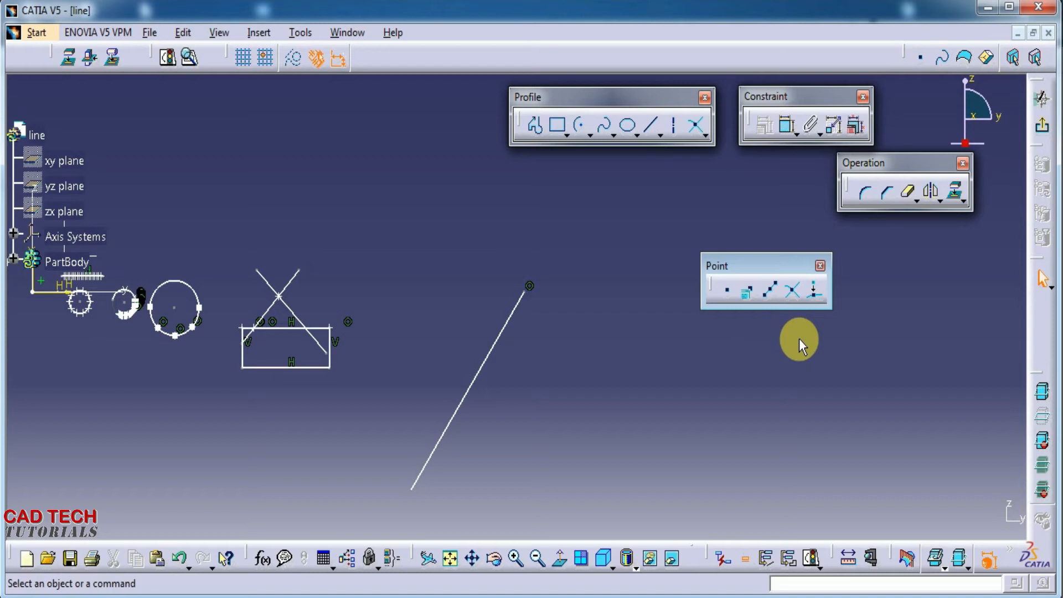
Try to create a projection point from the new diagonal line's upper endpoint, picking its lower end as the projection target
left_click(816, 293)
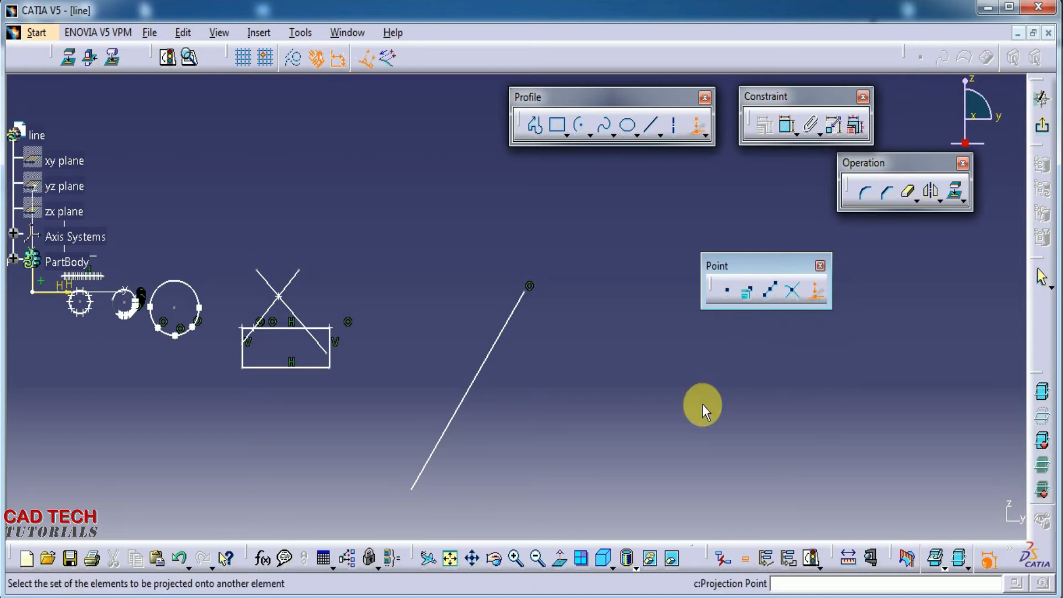
left_click(525, 295)
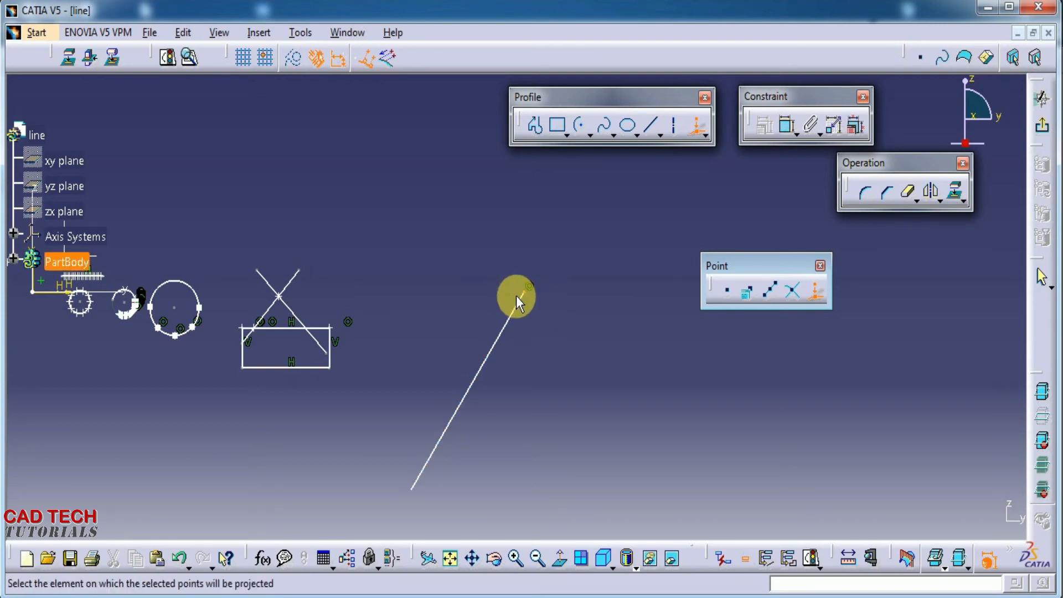
middle_click_drag(529, 440, 565, 358)
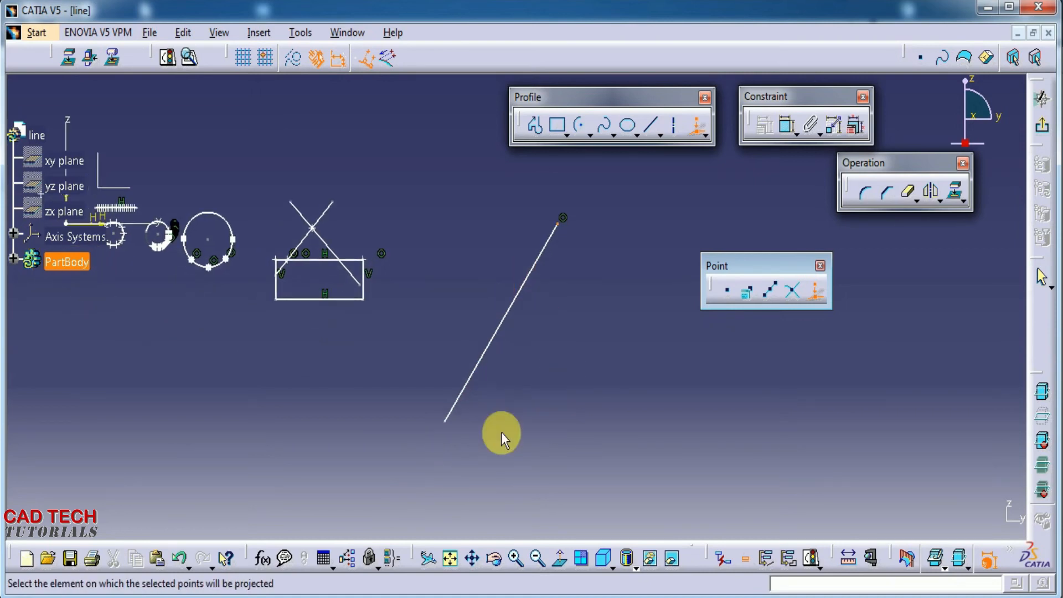
left_click(448, 424)
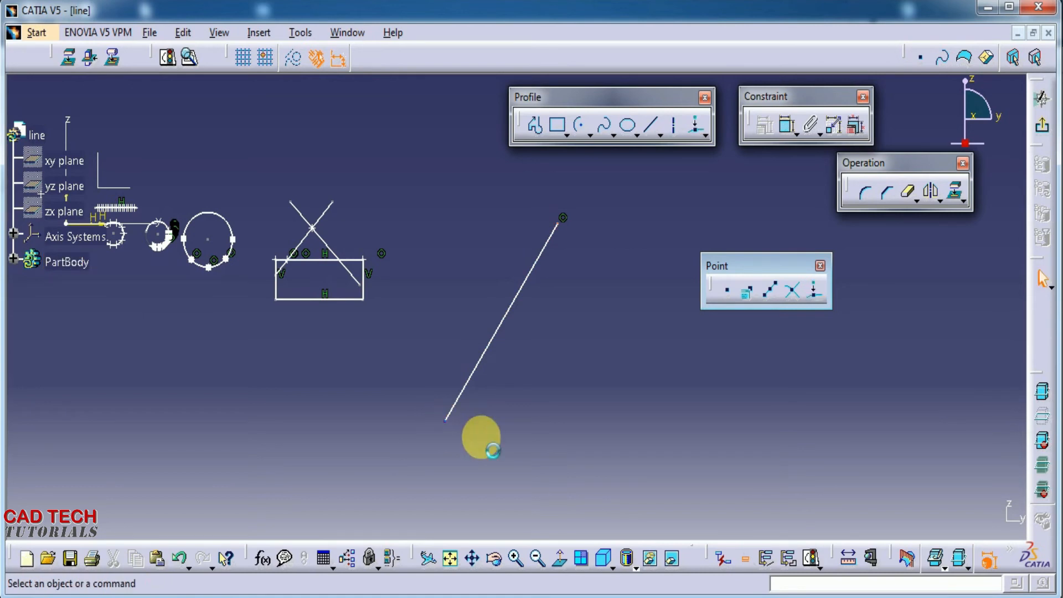
Start another projection point with the diagonal line's lower endpoint as the element to project
left_click(813, 288)
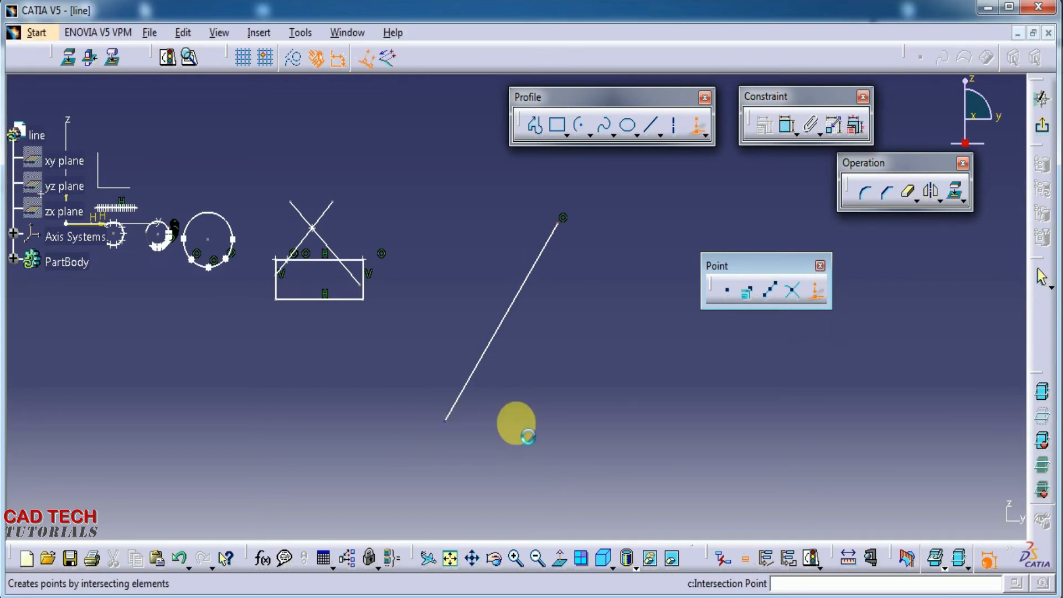
left_click(446, 421)
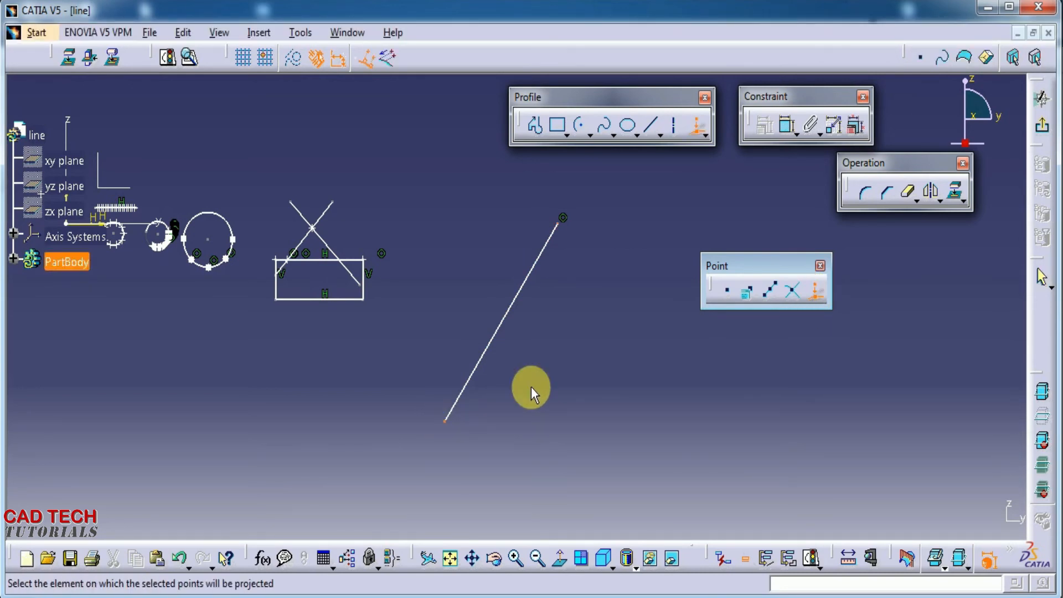
middle_click_drag(530, 387, 500, 424)
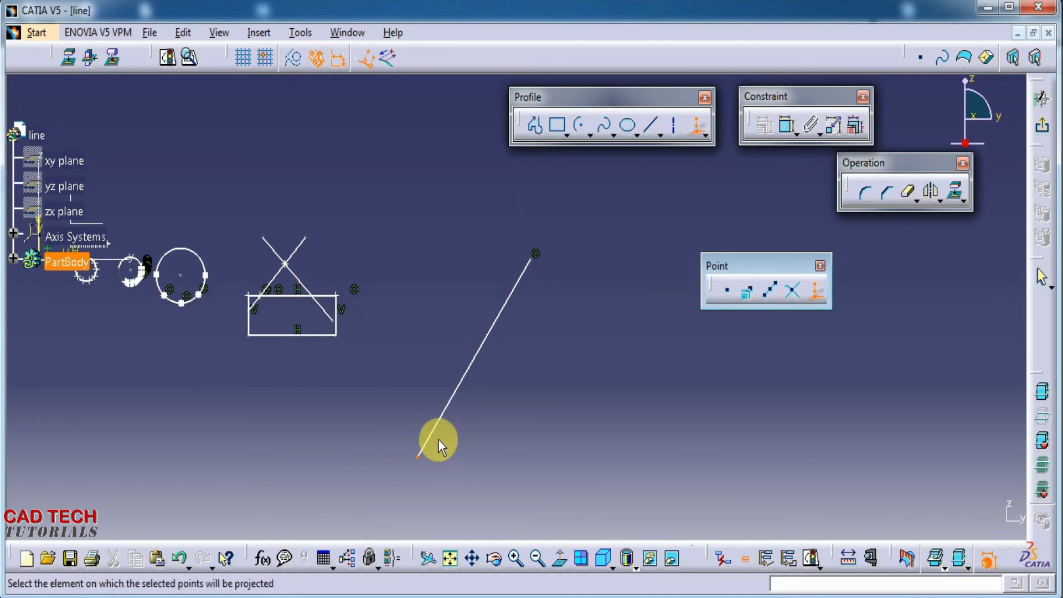